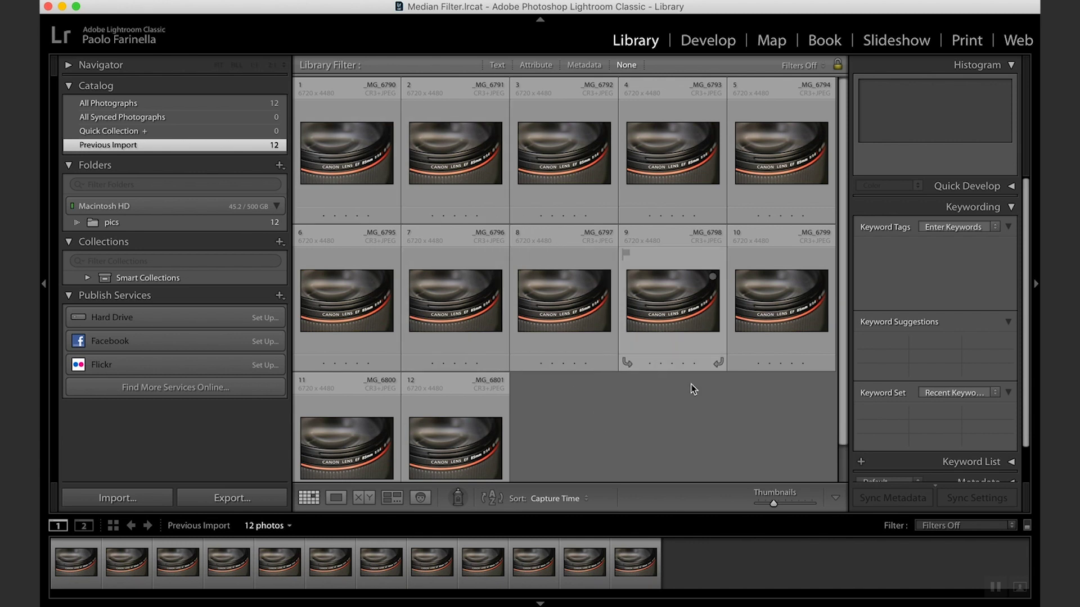
- Open the first lens photo in Loupe view and step through the shots to _MG_6798
{"action": "left_click", "coordinate": [336, 145]}
{"action": "double_click", "coordinate": [336, 145]}
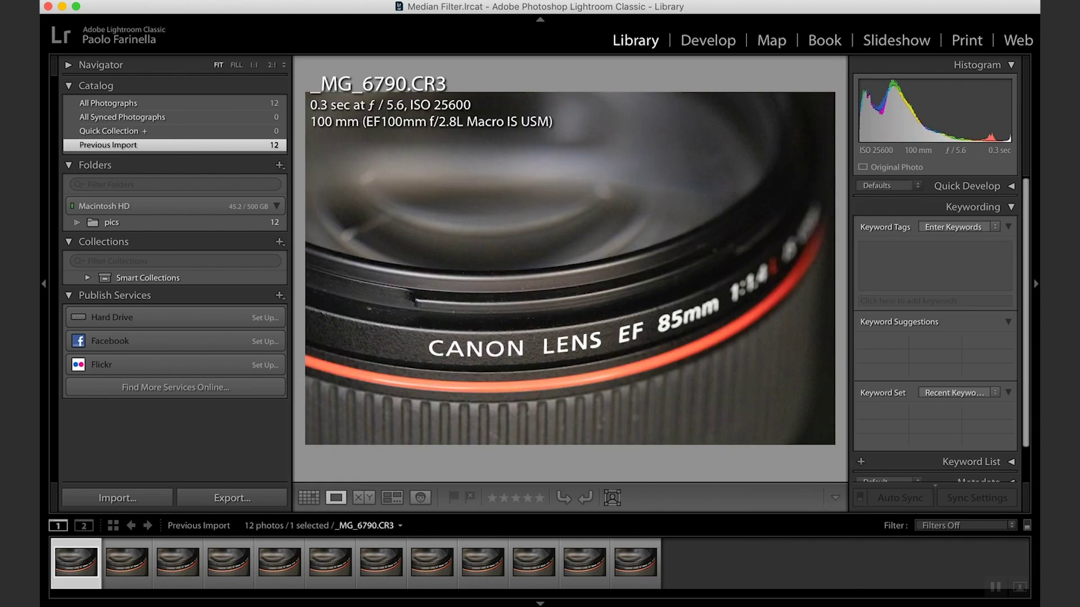
{"action": "key", "text": "Right"}
{"action": "key", "text": "Right"}
{"action": "key", "text": "Right"}
{"action": "key", "text": "Right"}
{"action": "key", "text": "Right"}
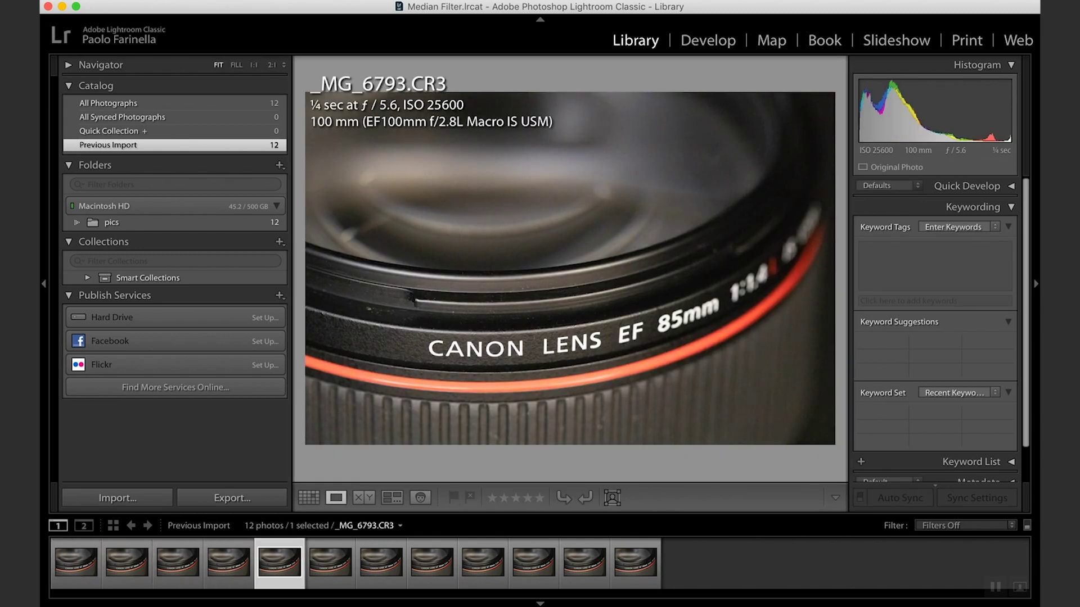
{"action": "key", "text": "Right"}
{"action": "key", "text": "Right"}
{"action": "key", "text": "Right"}
{"action": "key", "text": "Right"}
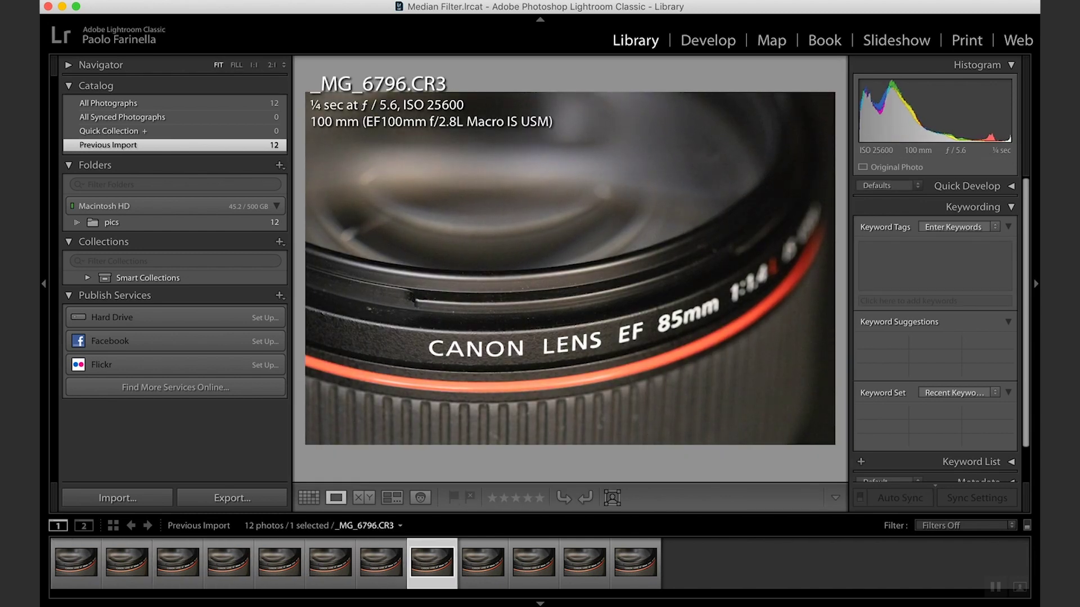
{"action": "key", "text": "Right"}
{"action": "key", "text": "Left"}
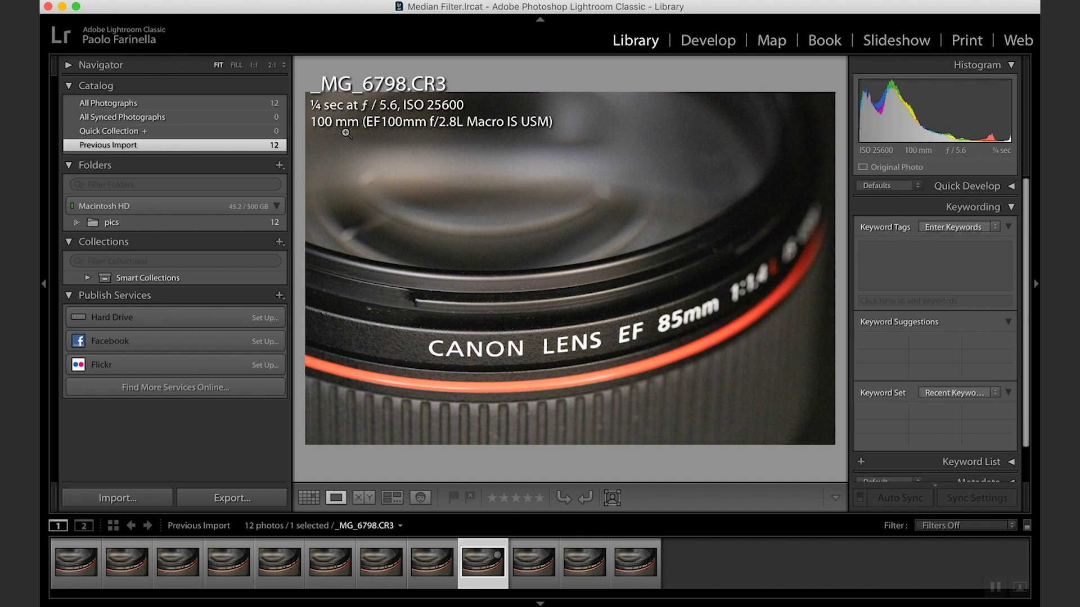
- Zoom _MG_6798 to 1:1, pan over the lettering, rim and dark areas for noise, then fit it
{"action": "left_click", "coordinate": [250, 65]}
{"action": "left_click", "coordinate": [543, 281]}
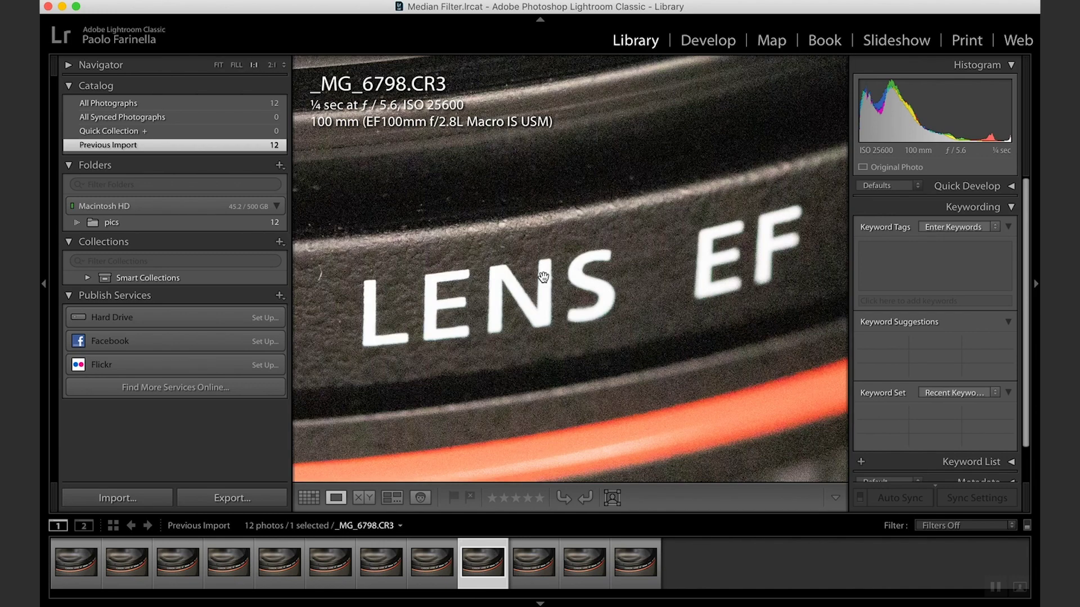
{"action": "left_click_drag", "start_coordinate": [552, 160], "coordinate": [701, 311]}
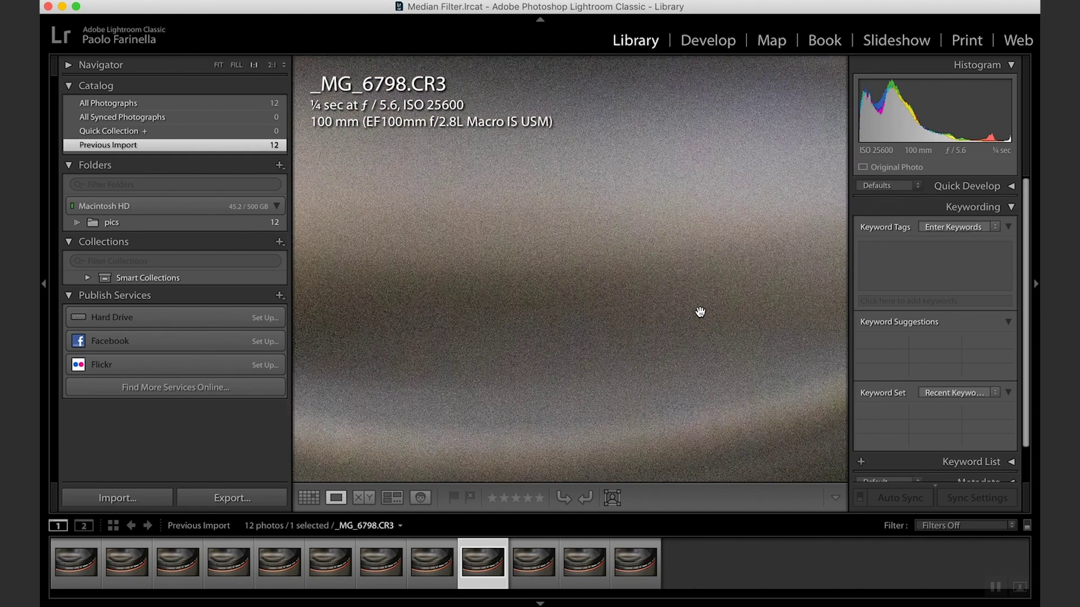
{"action": "left_click_drag", "start_coordinate": [564, 398], "coordinate": [441, 313]}
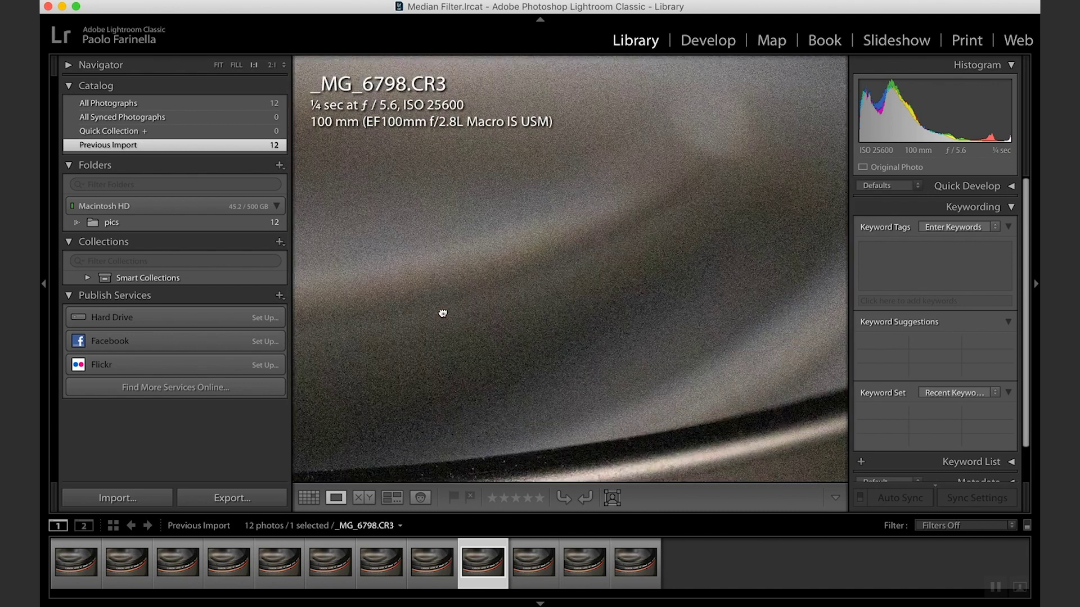
{"action": "left_click_drag", "start_coordinate": [663, 311], "coordinate": [569, 386]}
{"action": "left_click_drag", "start_coordinate": [695, 338], "coordinate": [641, 277]}
{"action": "left_click_drag", "start_coordinate": [510, 330], "coordinate": [656, 322]}
{"action": "left_click", "coordinate": [218, 65]}
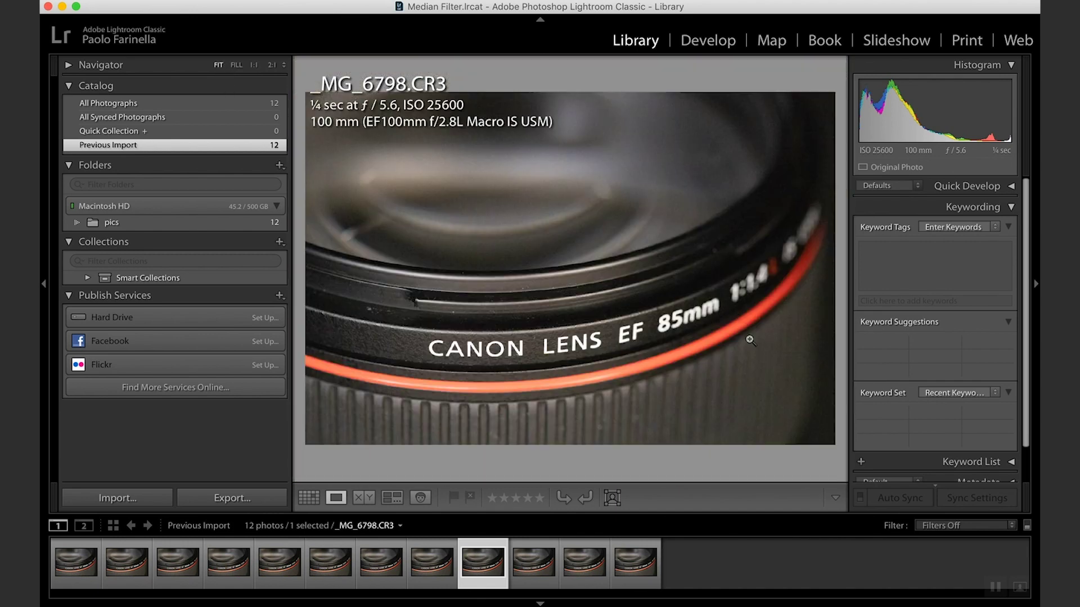
- Back in Grid, select all twelve photos starting from _MG_6790 and switch to Develop
{"action": "key", "text": "g"}
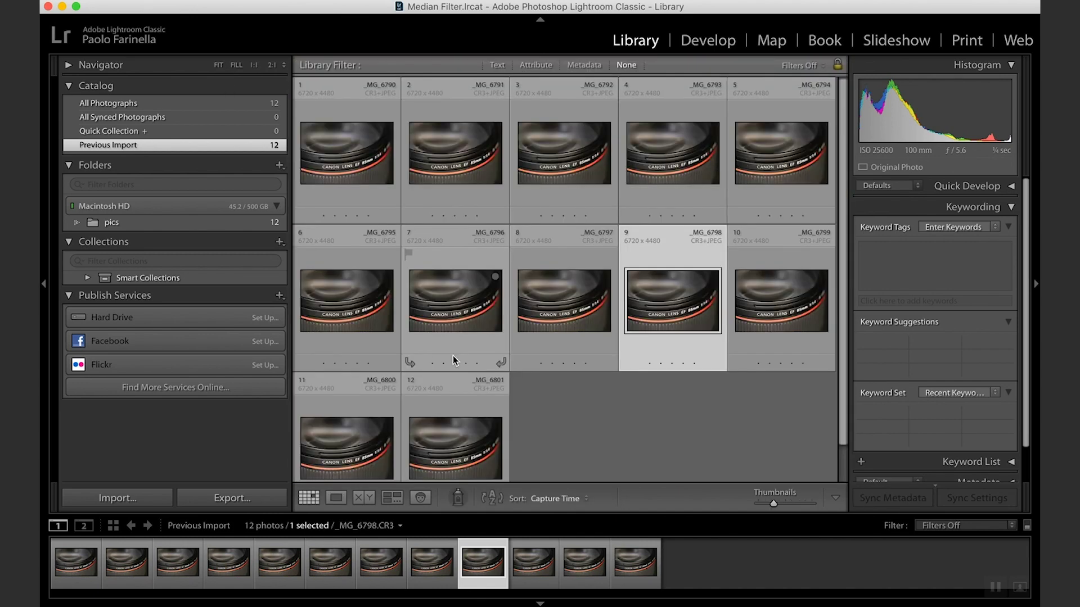
{"action": "left_click", "coordinate": [599, 437]}
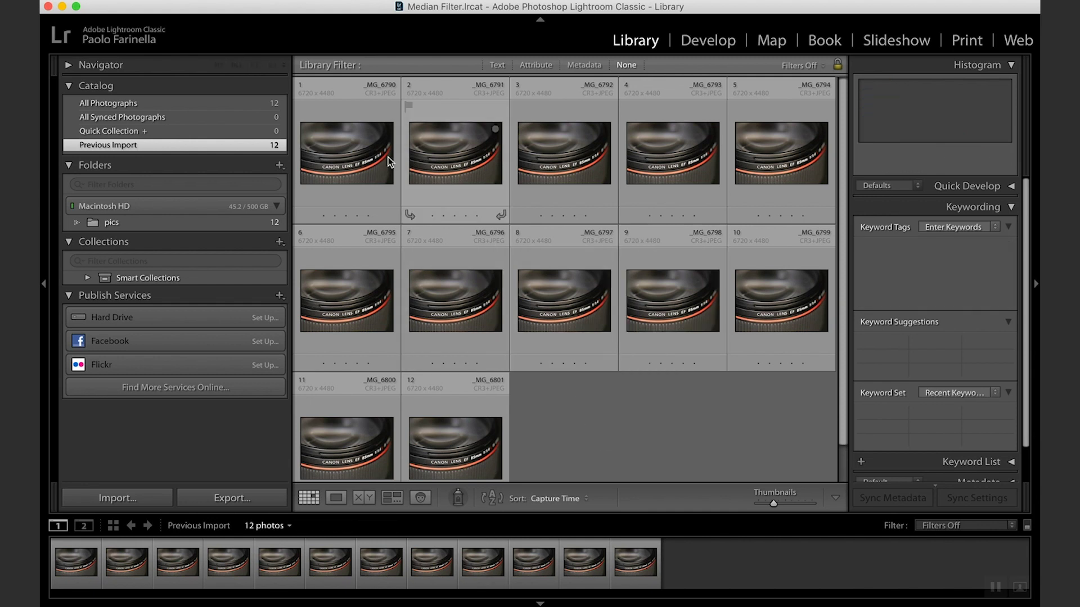
{"action": "left_click", "coordinate": [347, 159]}
{"action": "key", "text": "super+a"}
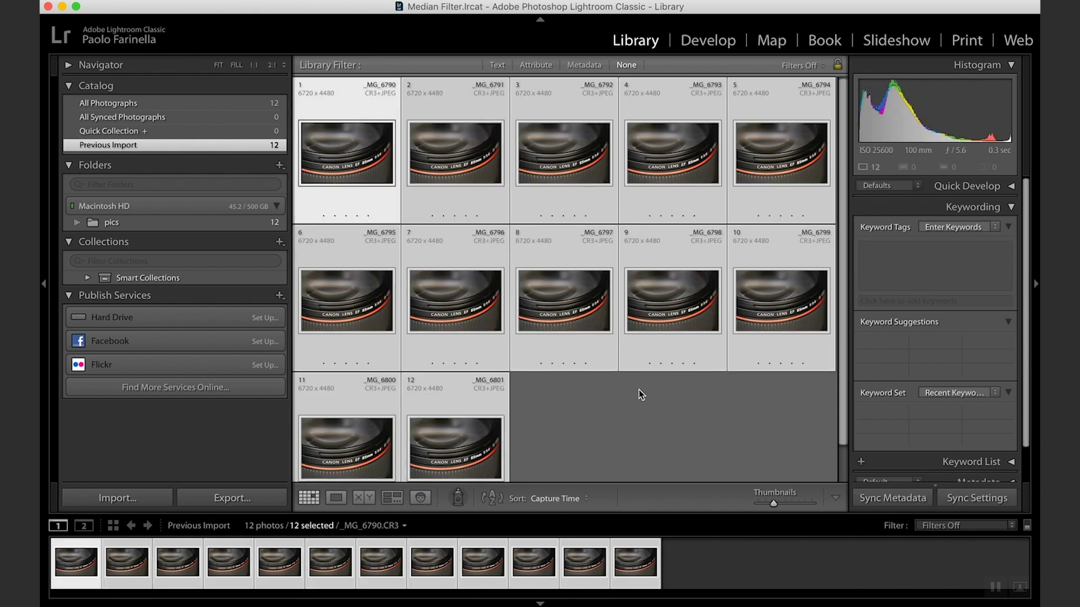
{"action": "key", "text": "d"}
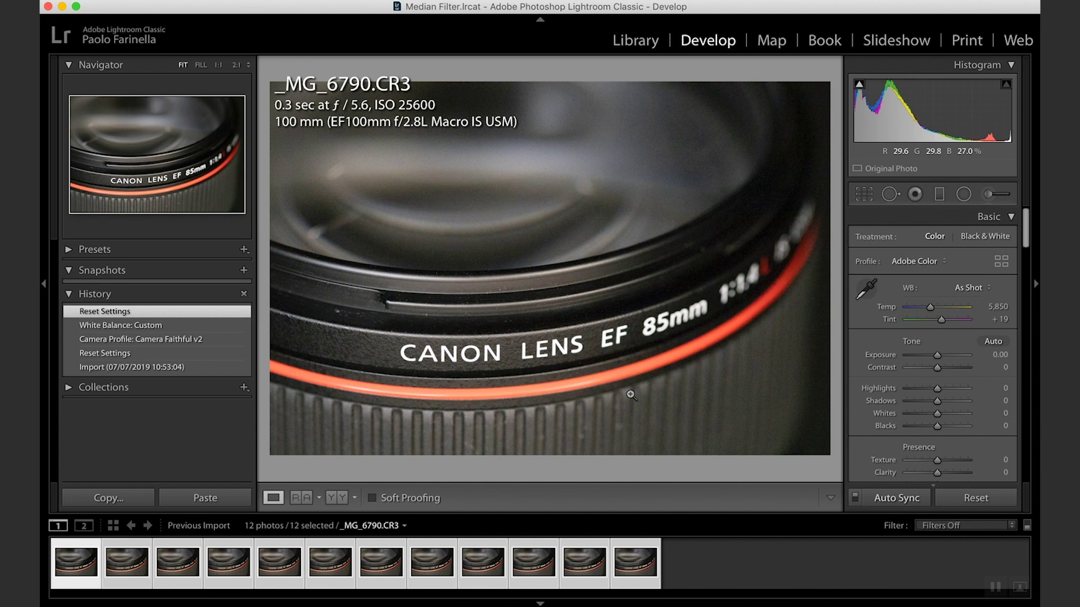
- Choose Camera Faithful v2 in the Profile Browser for the synced lens photos
{"action": "left_click", "coordinate": [1000, 263]}
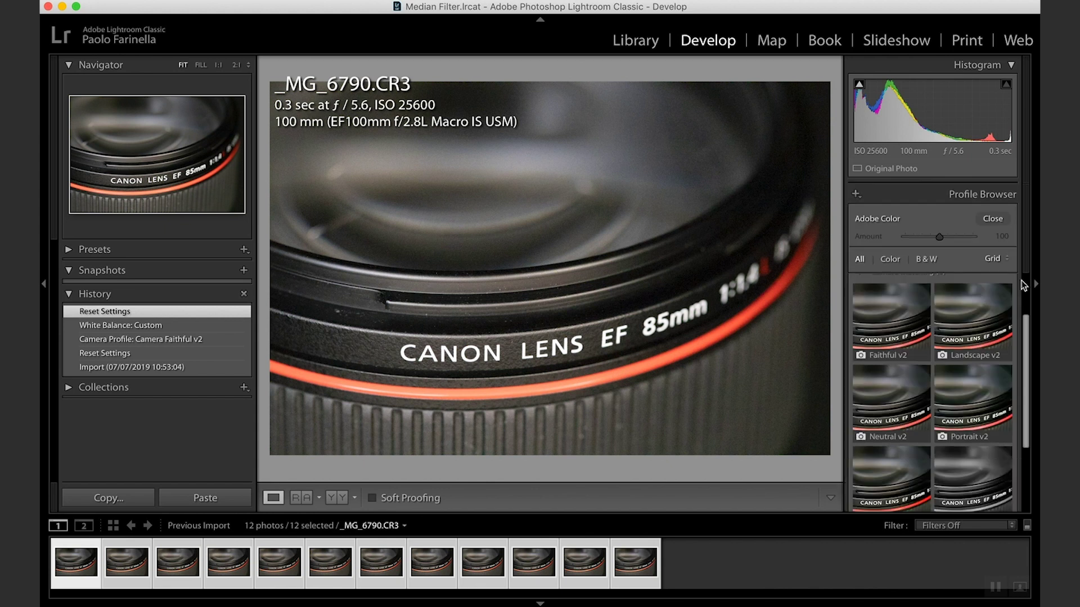
{"action": "left_click", "coordinate": [880, 331]}
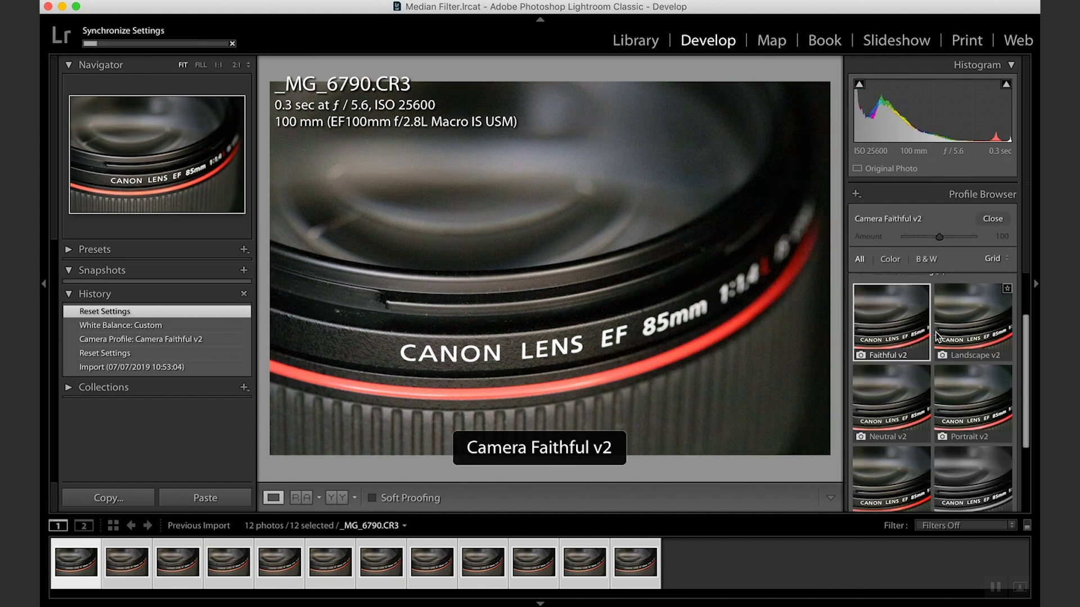
{"action": "left_click", "coordinate": [992, 219]}
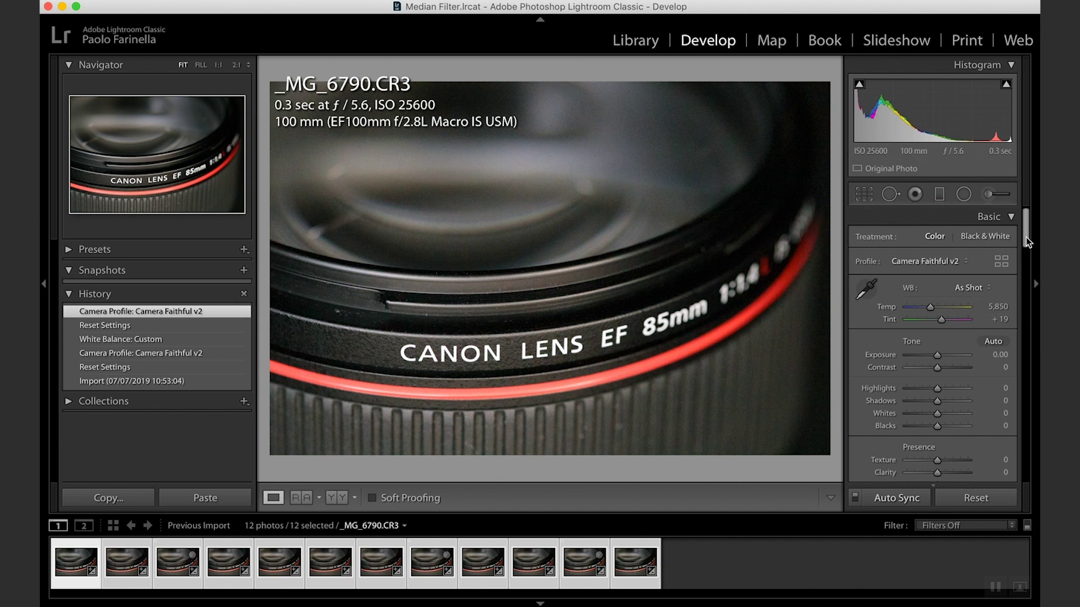
- Try the Highlights slider, leave it at 0, and drag Shadows down to −38
{"action": "scroll", "coordinate": [1026, 239], "scroll_direction": "down", "scroll_amount": 3}
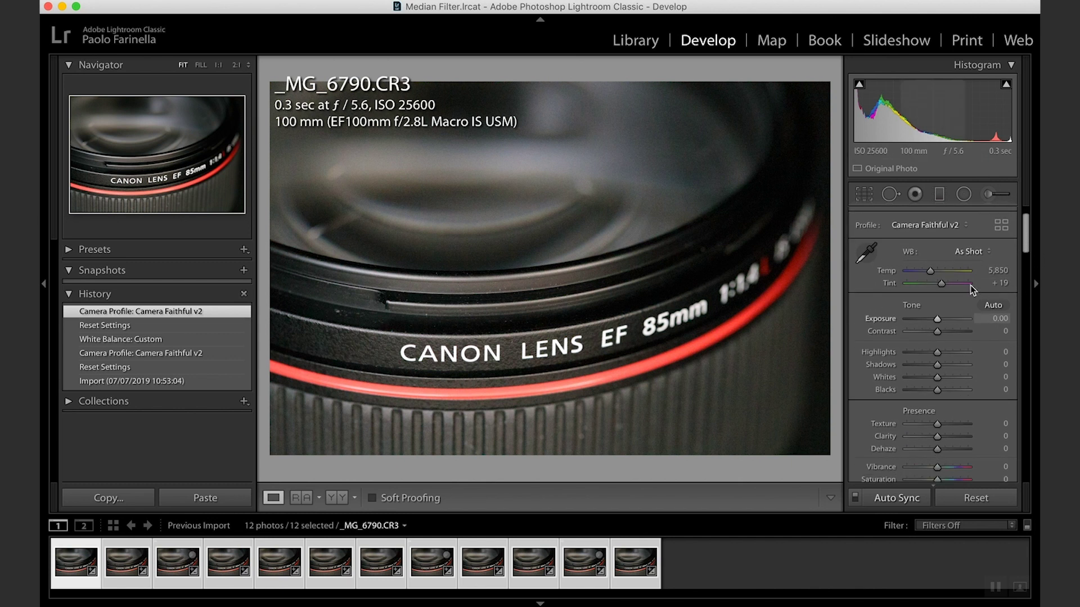
{"action": "scroll", "coordinate": [970, 285], "scroll_direction": "up", "scroll_amount": 3}
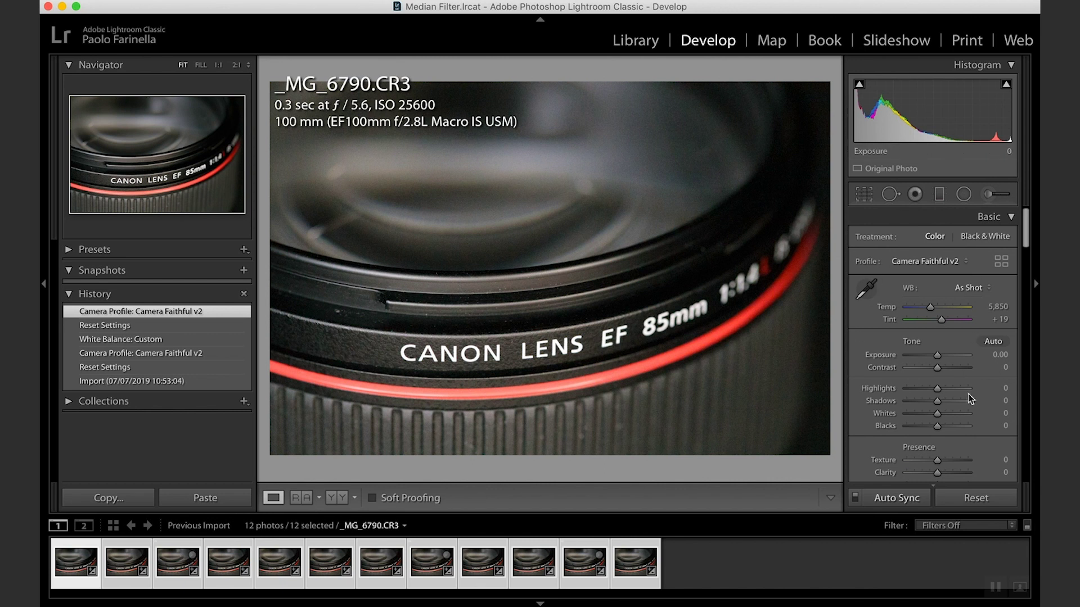
{"action": "left_click_drag", "start_coordinate": [1025, 242], "coordinate": [1026, 265]}
{"action": "scroll", "coordinate": [1025, 269], "scroll_direction": "up", "scroll_amount": 3}
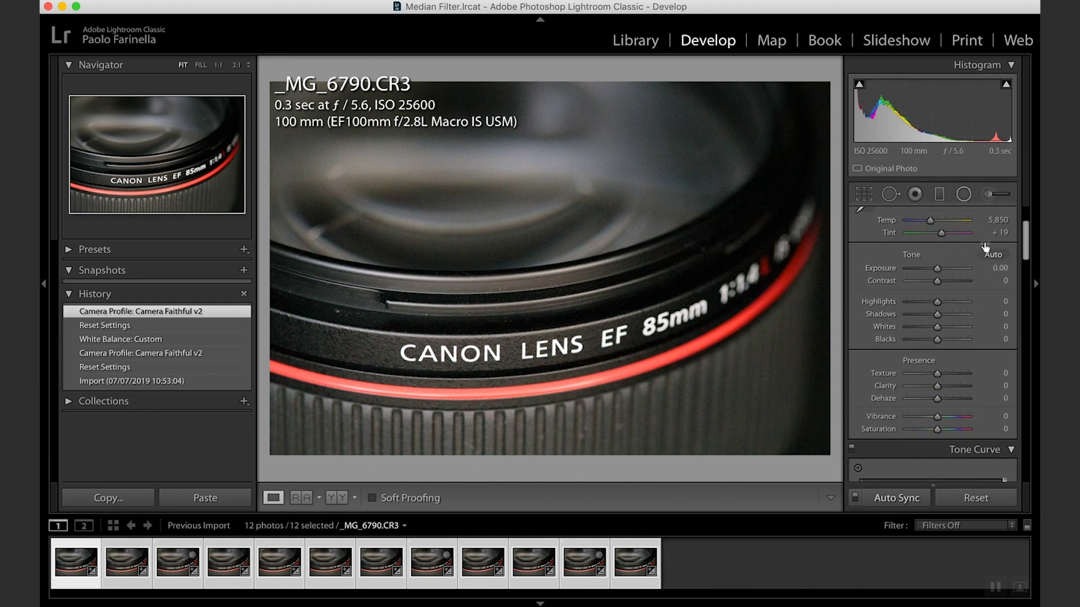
{"action": "scroll", "coordinate": [1026, 263], "scroll_direction": "down", "scroll_amount": 1}
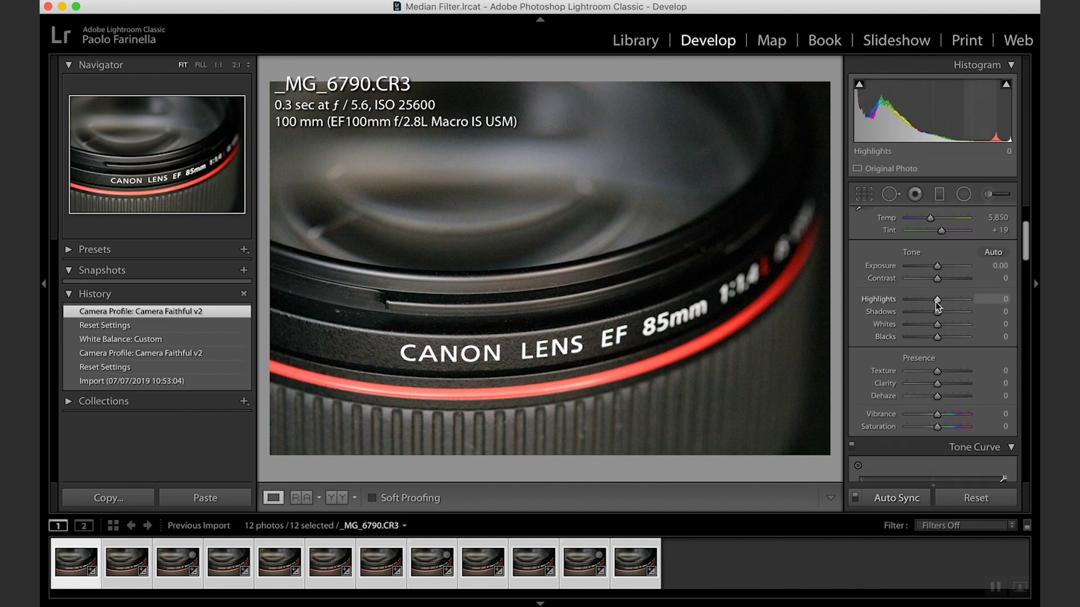
{"action": "mouse_move", "coordinate": [937, 299]}
{"action": "left_mouse_down"}
{"action": "mouse_move", "coordinate": [926, 305]}
{"action": "mouse_move", "coordinate": [953, 305]}
{"action": "mouse_move", "coordinate": [926, 306]}
{"action": "mouse_move", "coordinate": [941, 305]}
{"action": "mouse_move", "coordinate": [929, 318]}
{"action": "left_mouse_up"}
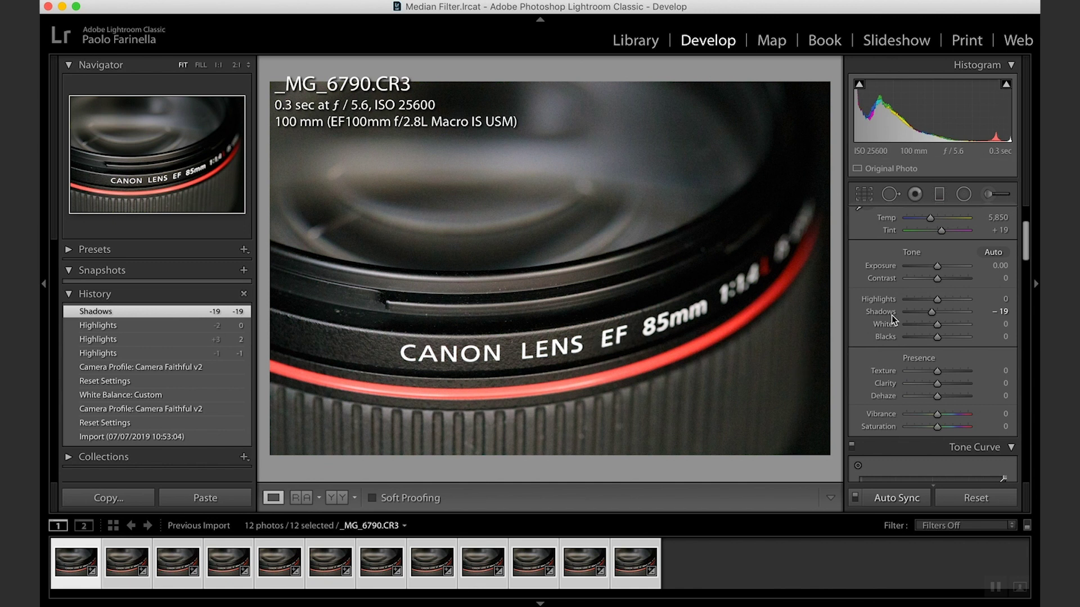
{"action": "mouse_move", "coordinate": [931, 316]}
{"action": "left_mouse_down"}
{"action": "mouse_move", "coordinate": [918, 315]}
{"action": "mouse_move", "coordinate": [964, 321]}
{"action": "mouse_move", "coordinate": [912, 315]}
{"action": "mouse_move", "coordinate": [951, 316]}
{"action": "mouse_move", "coordinate": [924, 312]}
{"action": "left_mouse_up"}
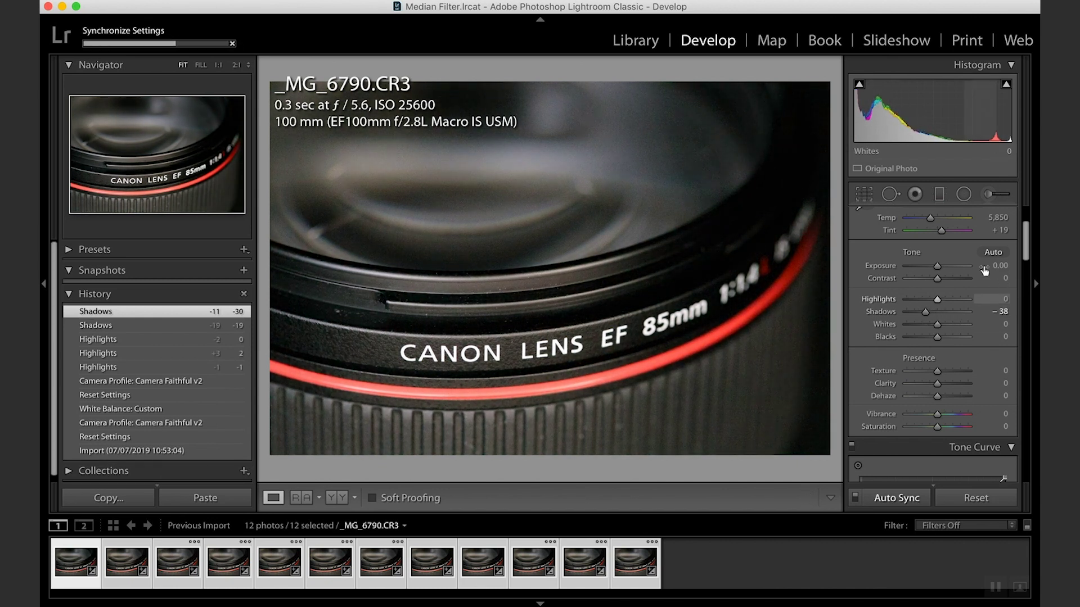
- Raise Whites to +7 while previewing clipping on the lens lettering
{"action": "left_click_drag", "start_coordinate": [938, 325], "coordinate": [940, 325]}
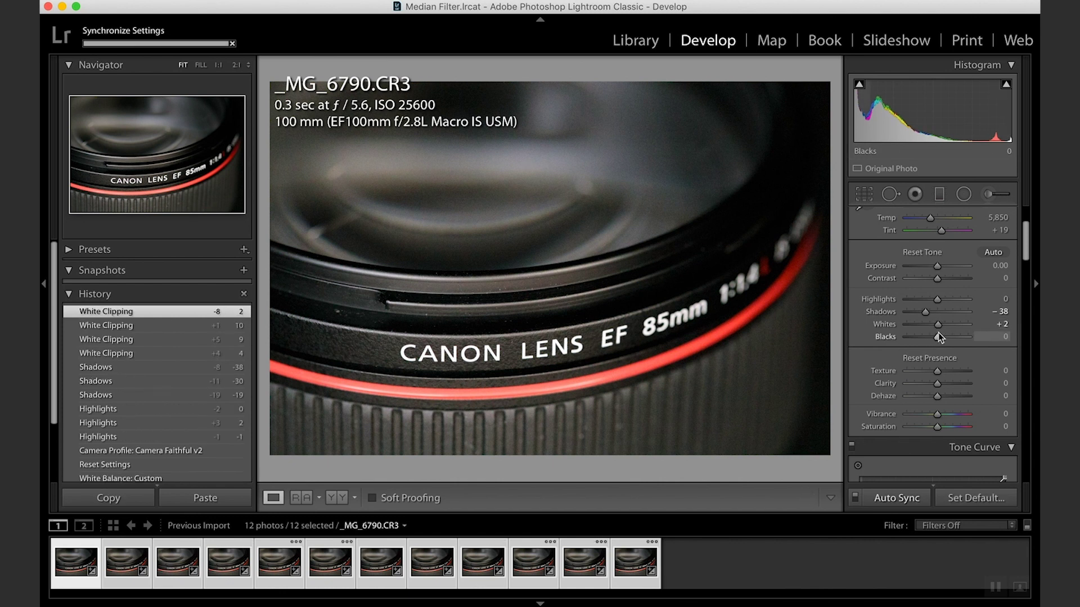
{"action": "left_click_drag", "start_coordinate": [937, 326], "coordinate": [937, 326]}
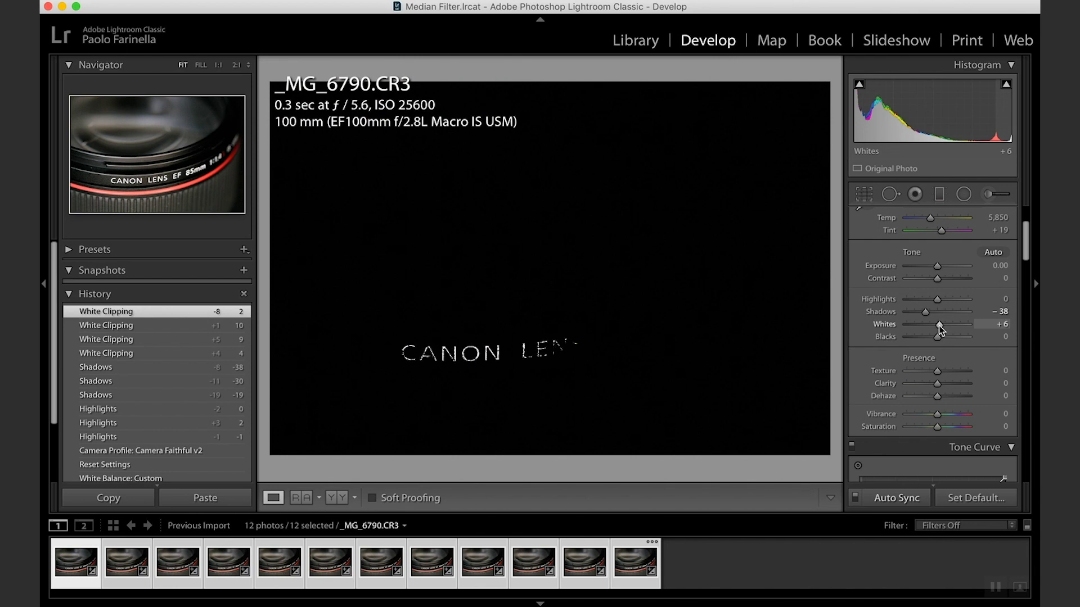
{"action": "mouse_move", "coordinate": [939, 326]}
{"action": "left_mouse_down"}
{"action": "mouse_move", "coordinate": [937, 300]}
{"action": "mouse_move", "coordinate": [939, 329]}
{"action": "left_mouse_up"}
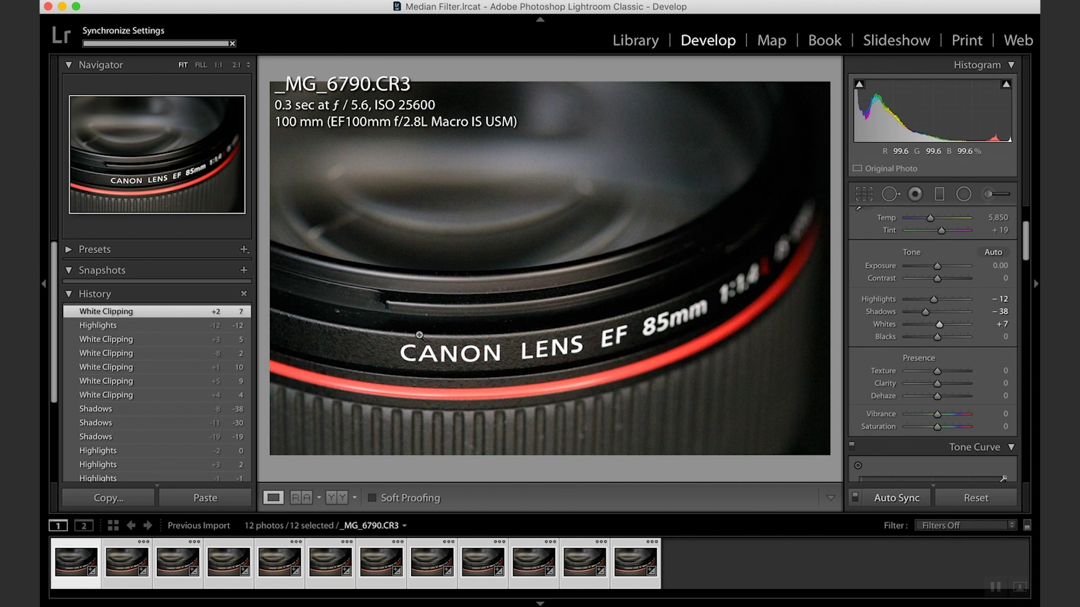
- Check the CANON lettering at 1:1, then Alt-drag Blacks to −17 without clipping
{"action": "left_click_drag", "start_coordinate": [441, 360], "coordinate": [531, 347]}
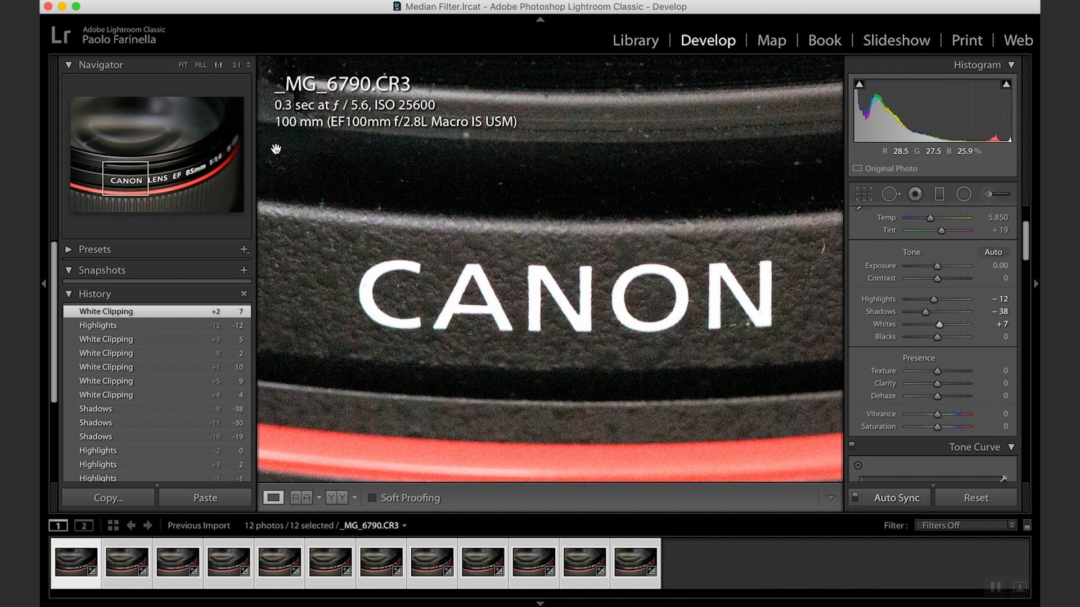
{"action": "left_click", "coordinate": [184, 66]}
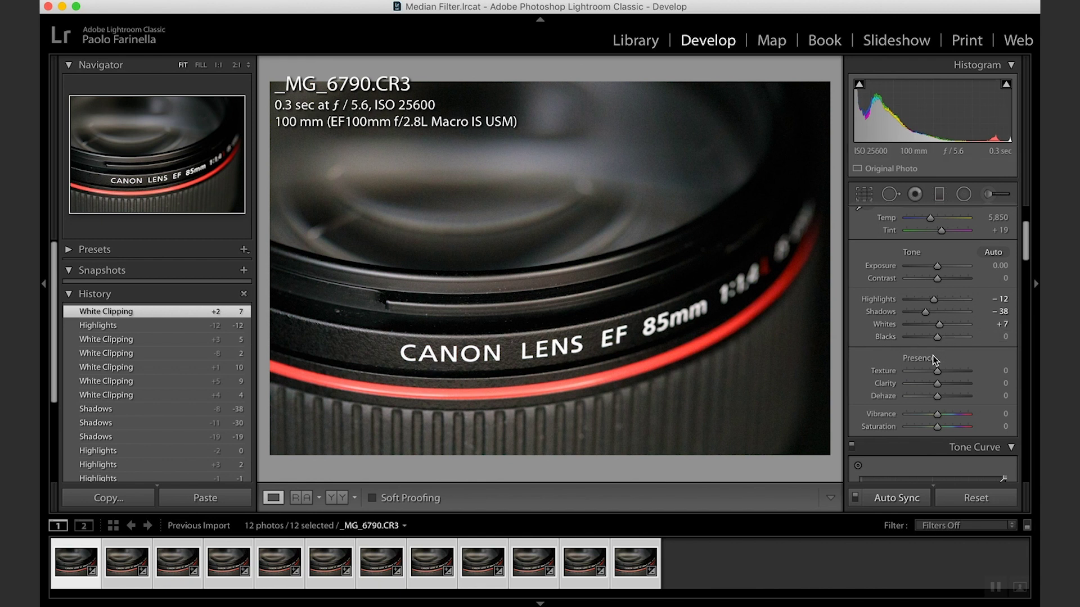
{"action": "key", "text": "alt"}
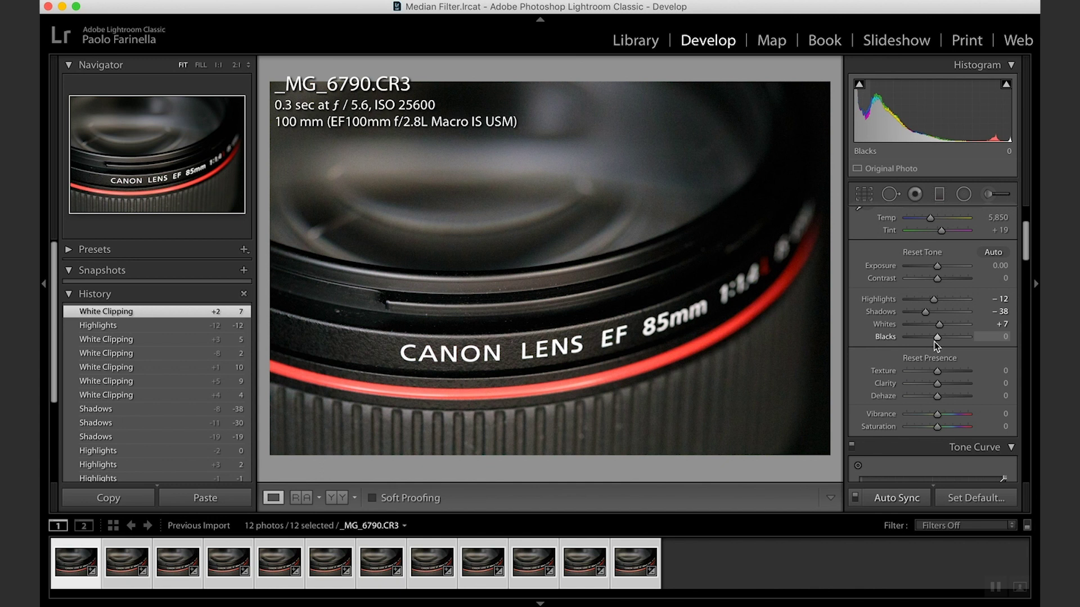
{"action": "left_click_drag", "start_coordinate": [936, 341], "coordinate": [932, 341]}
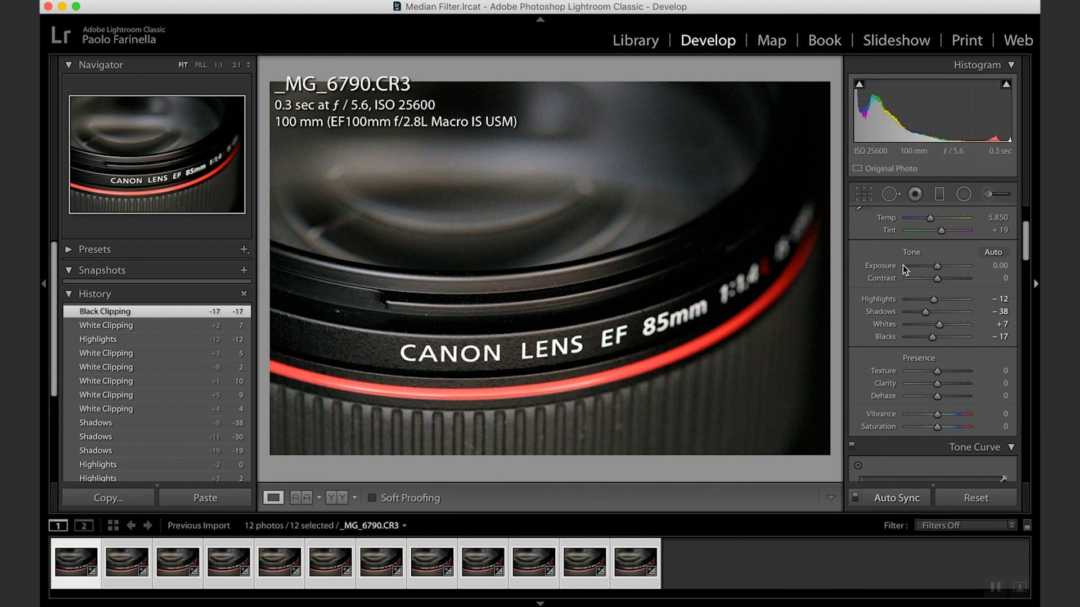
- Set Texture to +24, reset Clarity and set it to +5, then Vibrance to +45
{"action": "scroll", "coordinate": [1026, 249], "scroll_direction": "down", "scroll_amount": 3}
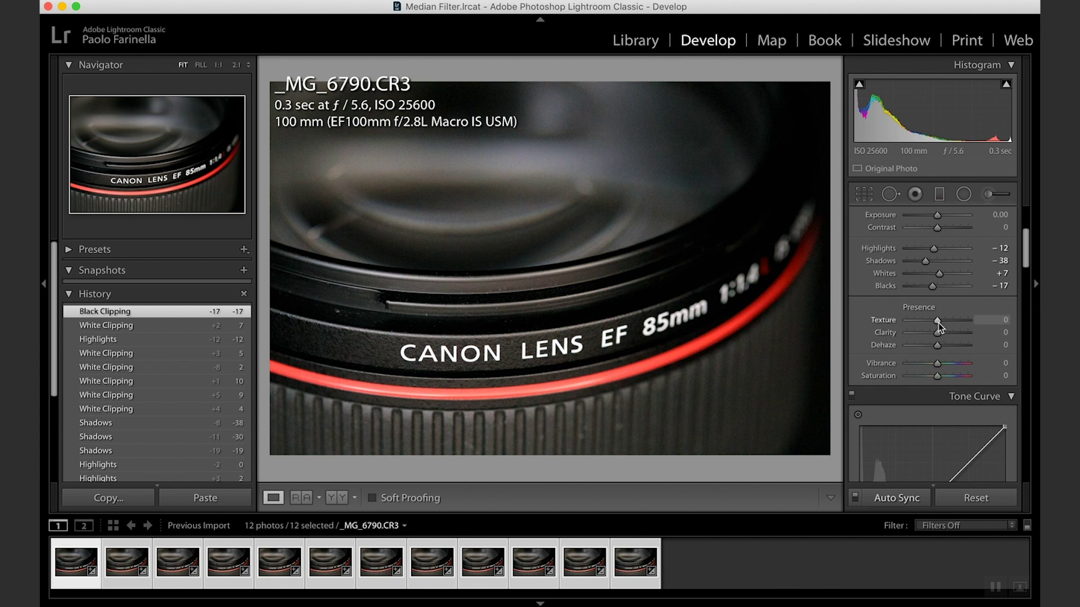
{"action": "mouse_move", "coordinate": [963, 326]}
{"action": "left_mouse_down"}
{"action": "mouse_move", "coordinate": [911, 325]}
{"action": "mouse_move", "coordinate": [964, 333]}
{"action": "mouse_move", "coordinate": [949, 334]}
{"action": "left_mouse_up"}
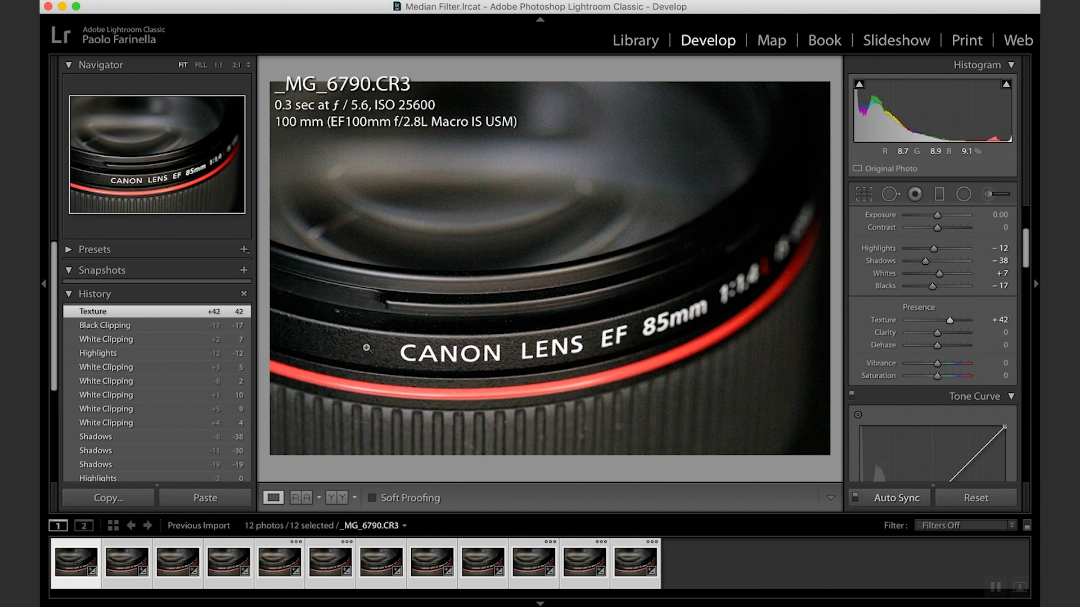
{"action": "mouse_move", "coordinate": [952, 324]}
{"action": "left_mouse_down"}
{"action": "mouse_move", "coordinate": [947, 339]}
{"action": "mouse_move", "coordinate": [931, 337]}
{"action": "mouse_move", "coordinate": [943, 337]}
{"action": "left_mouse_up"}
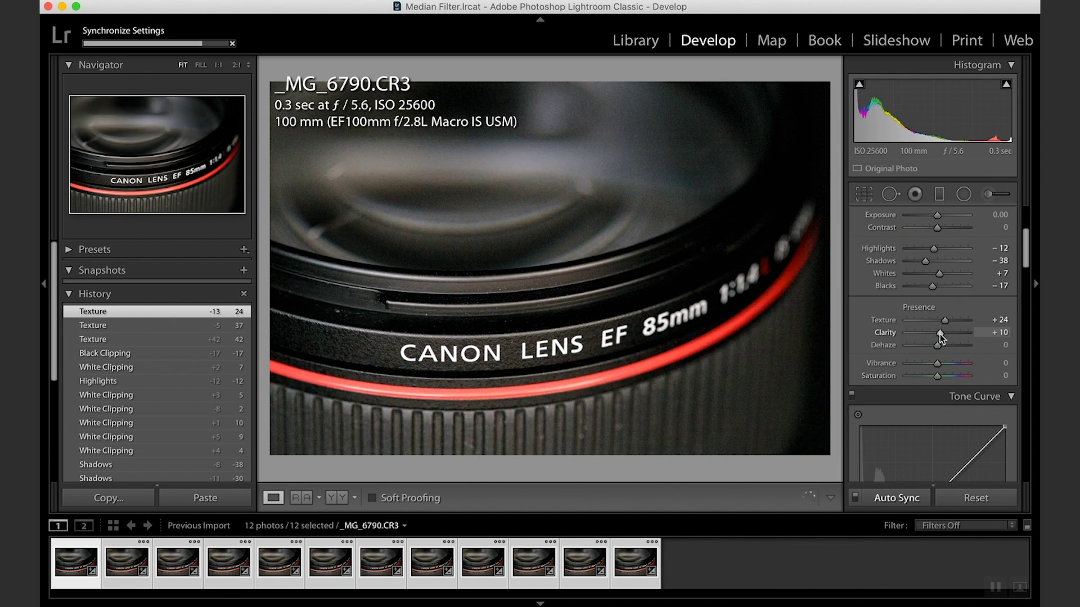
{"action": "double_click", "coordinate": [894, 336]}
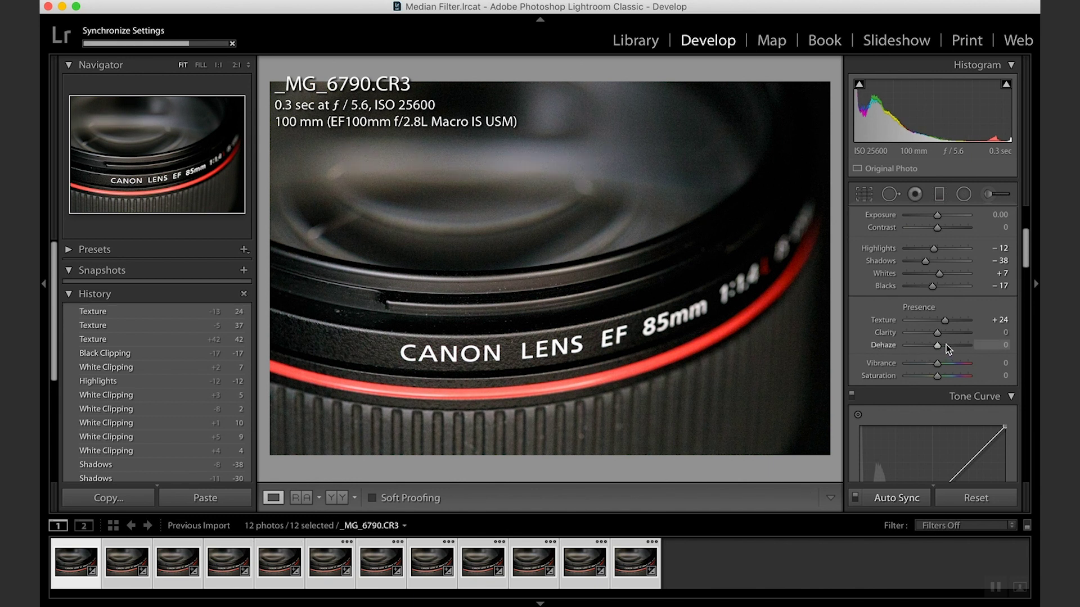
{"action": "left_click_drag", "start_coordinate": [937, 334], "coordinate": [939, 334]}
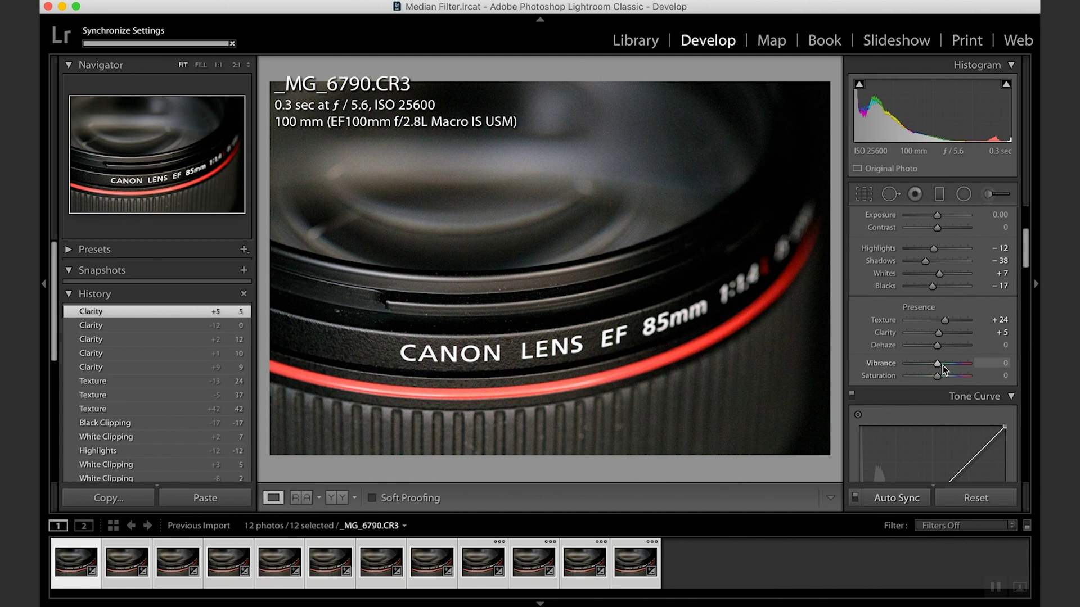
{"action": "scroll", "coordinate": [1018, 289], "scroll_direction": "down", "scroll_amount": 3}
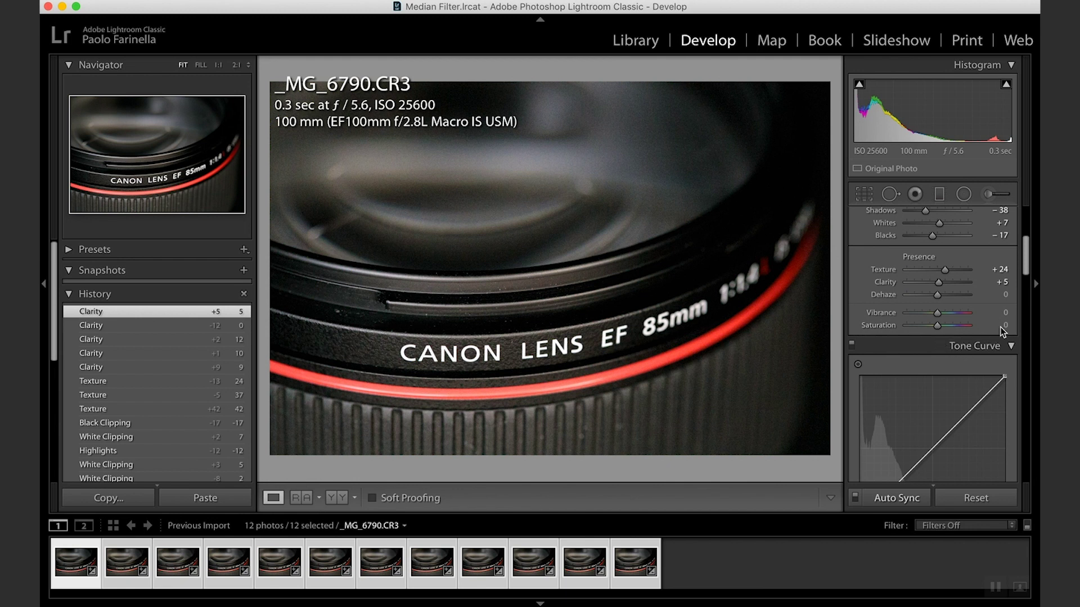
{"action": "left_click_drag", "start_coordinate": [938, 318], "coordinate": [945, 319]}
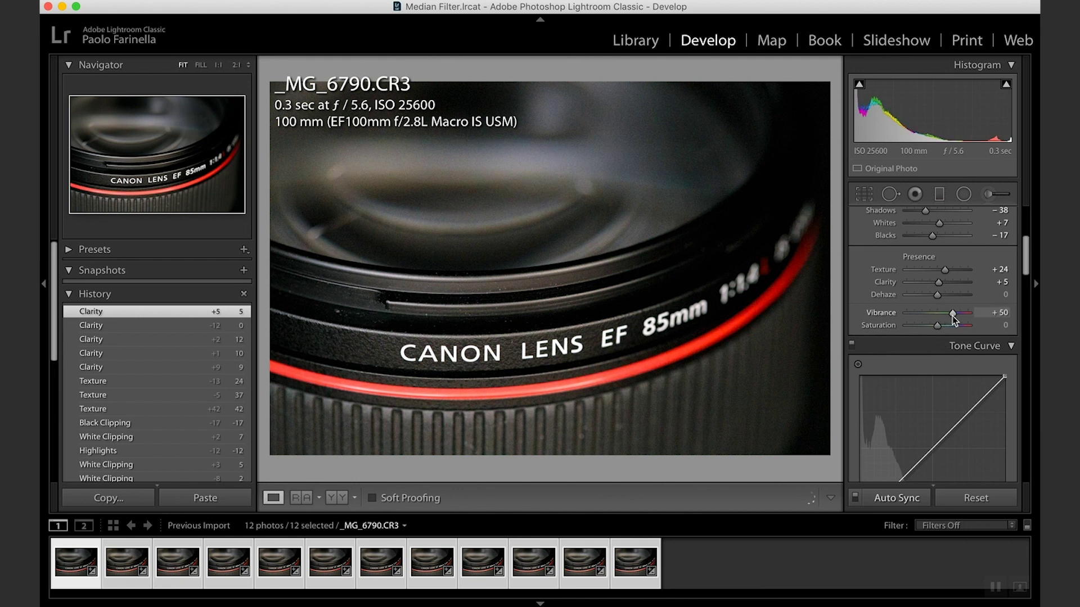
{"action": "left_click_drag", "start_coordinate": [952, 316], "coordinate": [951, 316]}
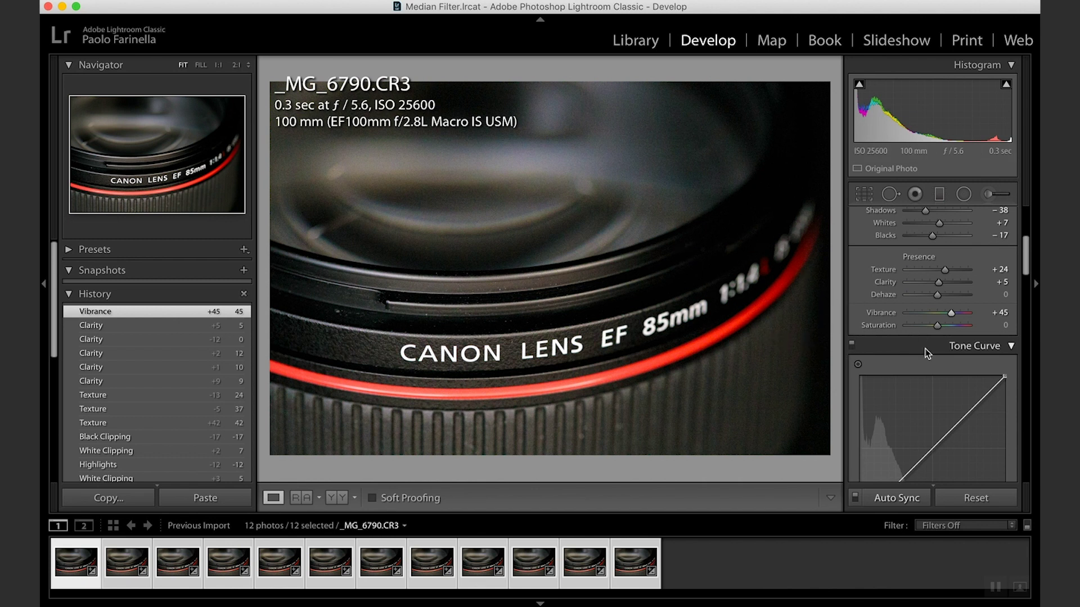
- Reset and set Contrast to +39, then nudge Saturation down to −3
{"action": "mouse_move", "coordinate": [1027, 267]}
{"action": "left_mouse_down"}
{"action": "mouse_move", "coordinate": [1027, 285]}
{"action": "mouse_move", "coordinate": [1027, 251]}
{"action": "left_mouse_up"}
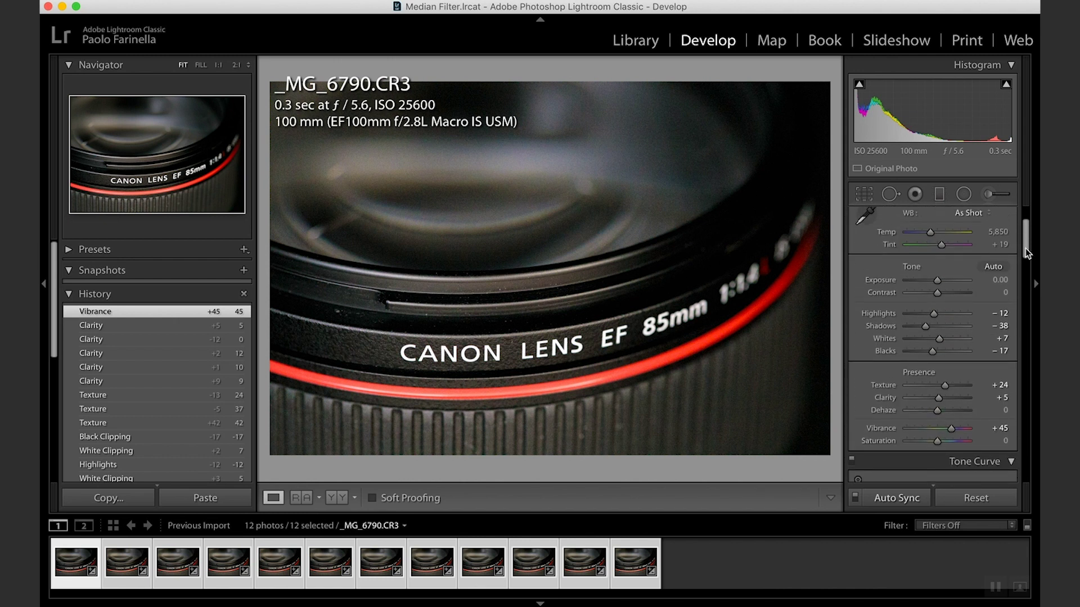
{"action": "left_click_drag", "start_coordinate": [937, 294], "coordinate": [979, 305]}
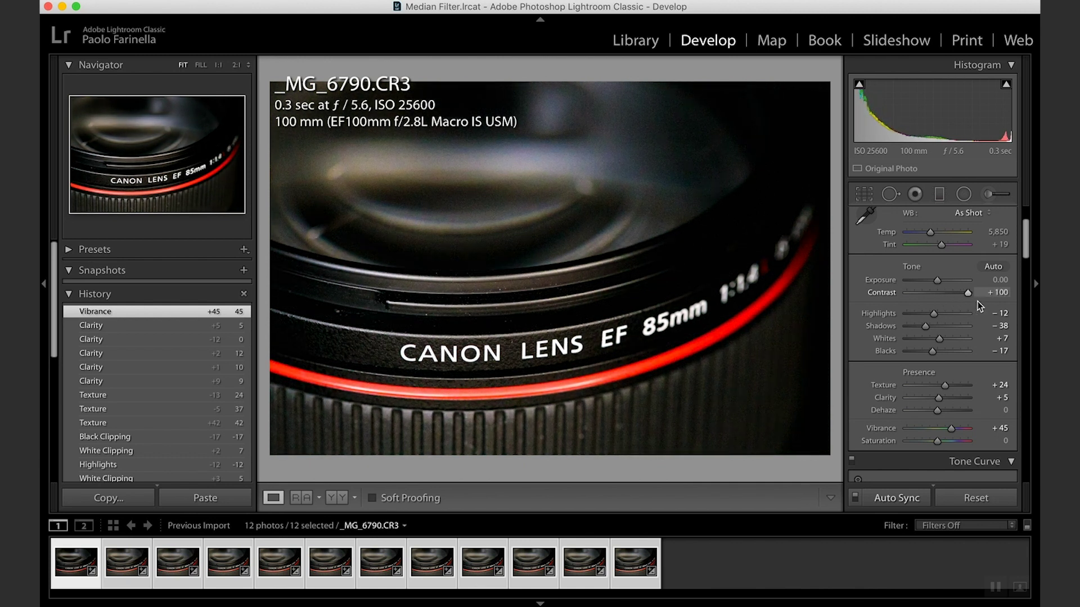
{"action": "left_click_drag", "start_coordinate": [979, 306], "coordinate": [944, 312]}
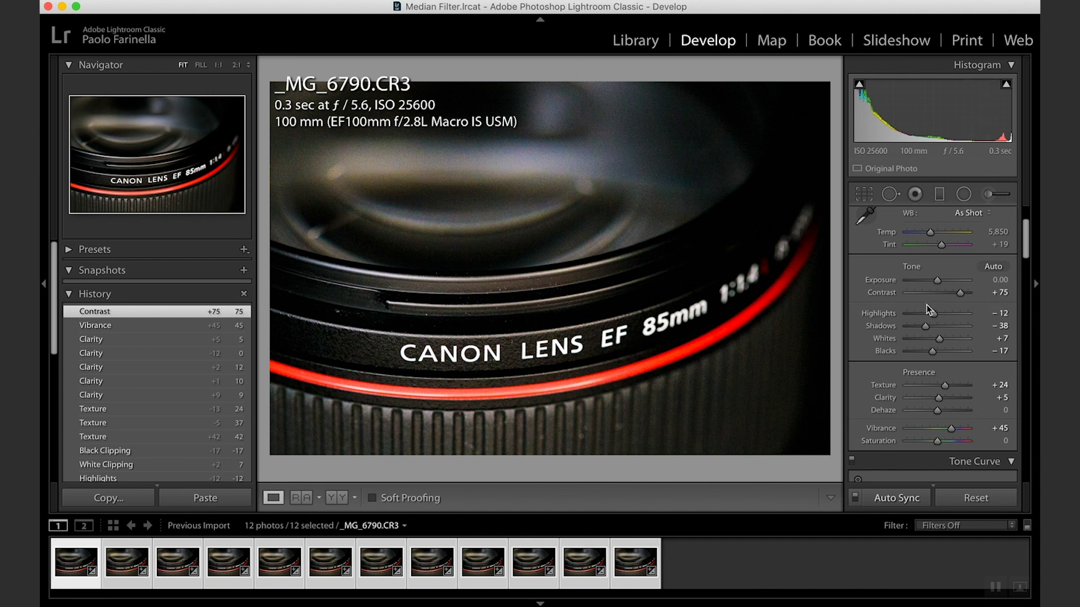
{"action": "double_click", "coordinate": [958, 295]}
{"action": "left_click_drag", "start_coordinate": [938, 296], "coordinate": [948, 296]}
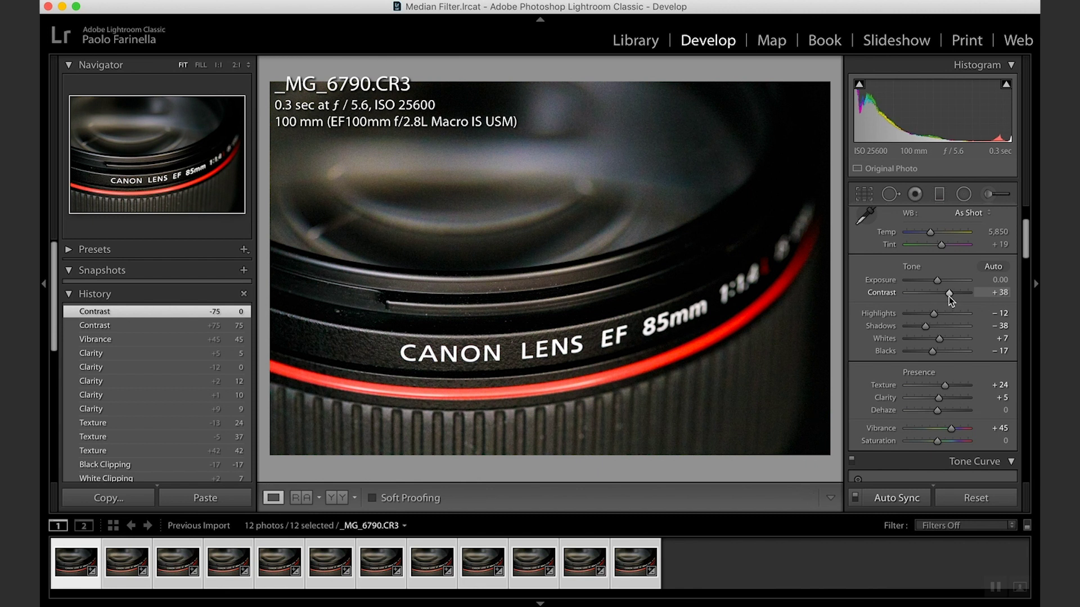
{"action": "left_click_drag", "start_coordinate": [949, 296], "coordinate": [950, 296]}
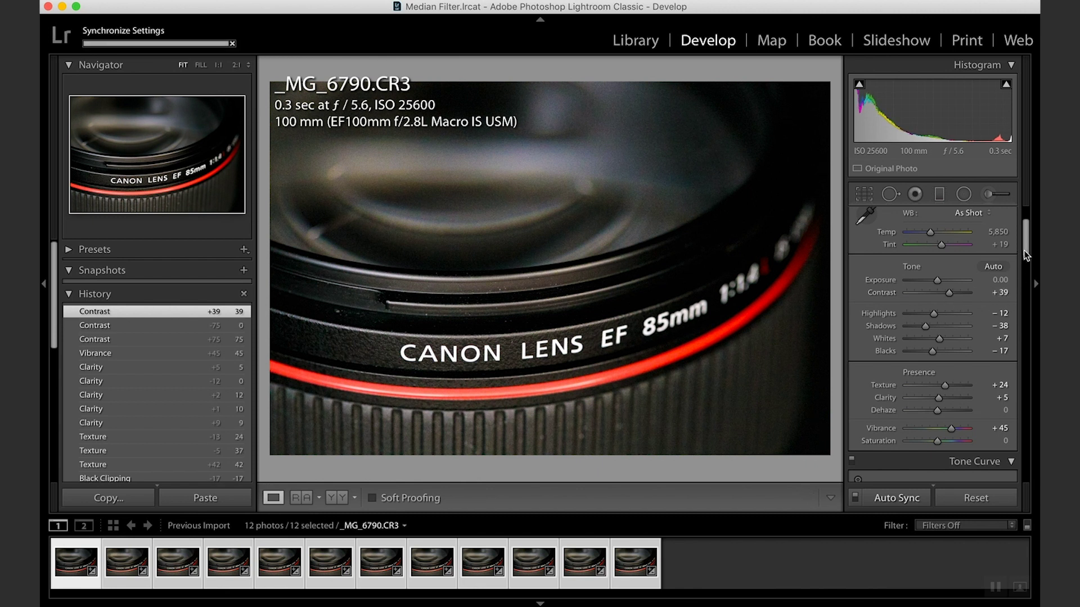
{"action": "scroll", "coordinate": [950, 327], "scroll_direction": "down", "scroll_amount": 3}
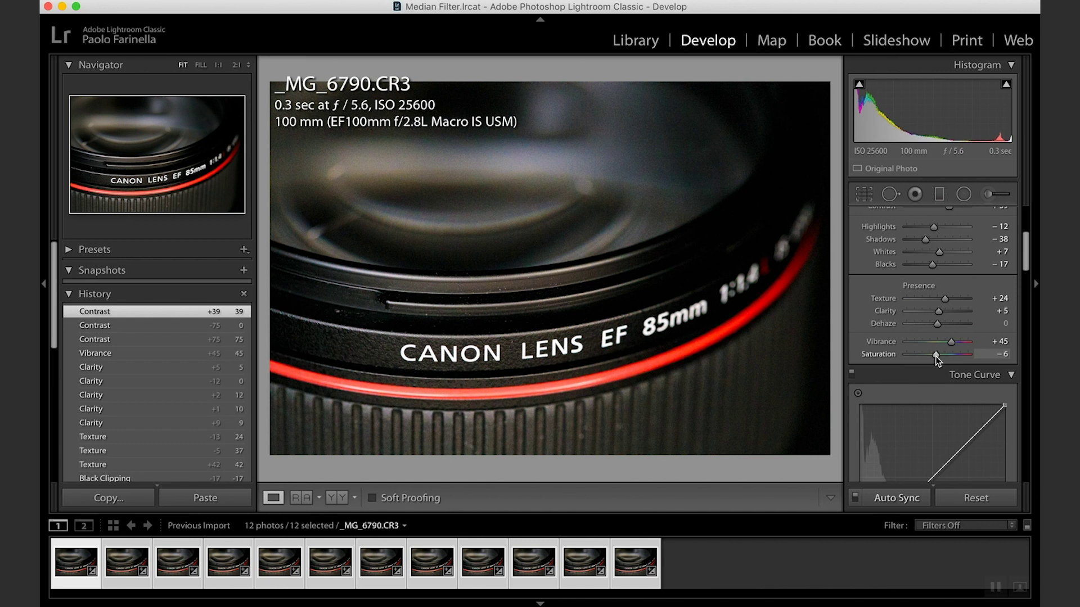
{"action": "left_click_drag", "start_coordinate": [936, 356], "coordinate": [936, 356]}
- In HSL Saturation, try the Targeted Adjustment tool by dragging on the red ring
{"action": "scroll", "coordinate": [1027, 272], "scroll_direction": "down", "scroll_amount": 2}
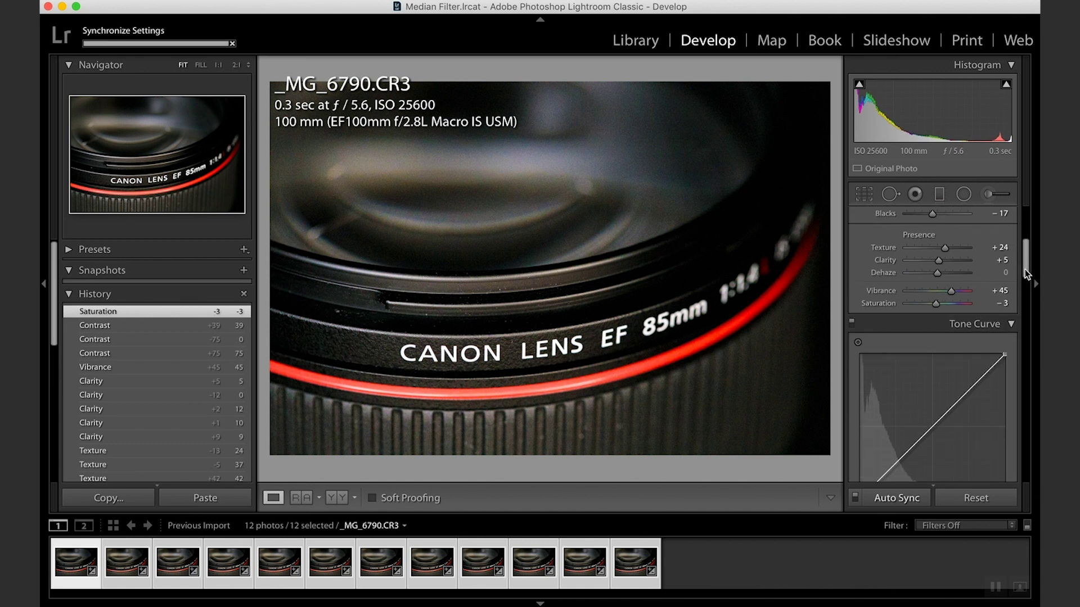
{"action": "scroll", "coordinate": [1027, 272], "scroll_direction": "down", "scroll_amount": 5}
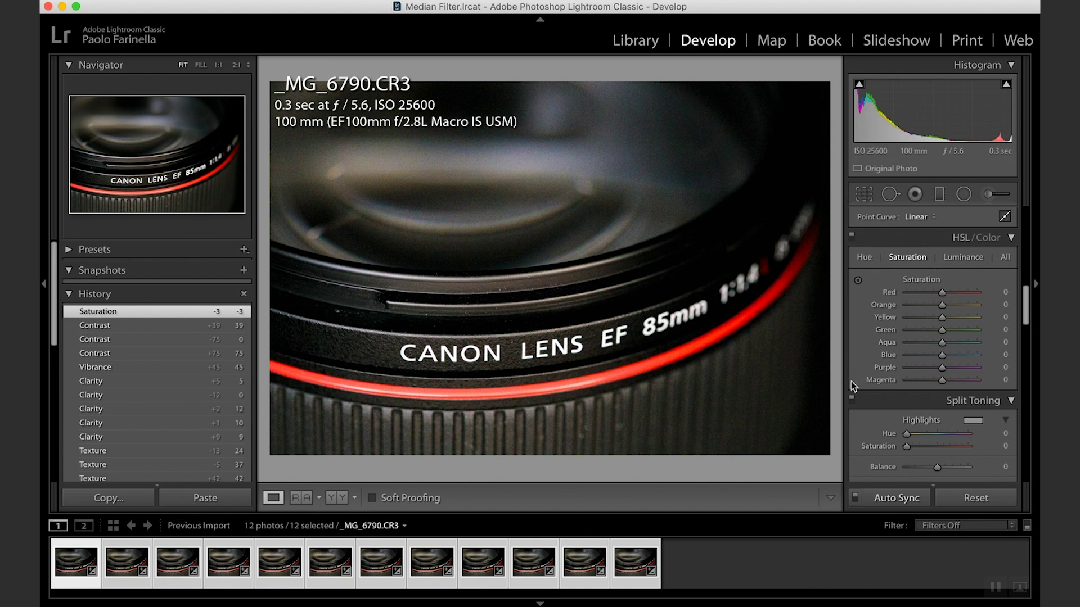
{"action": "left_click", "coordinate": [857, 281]}
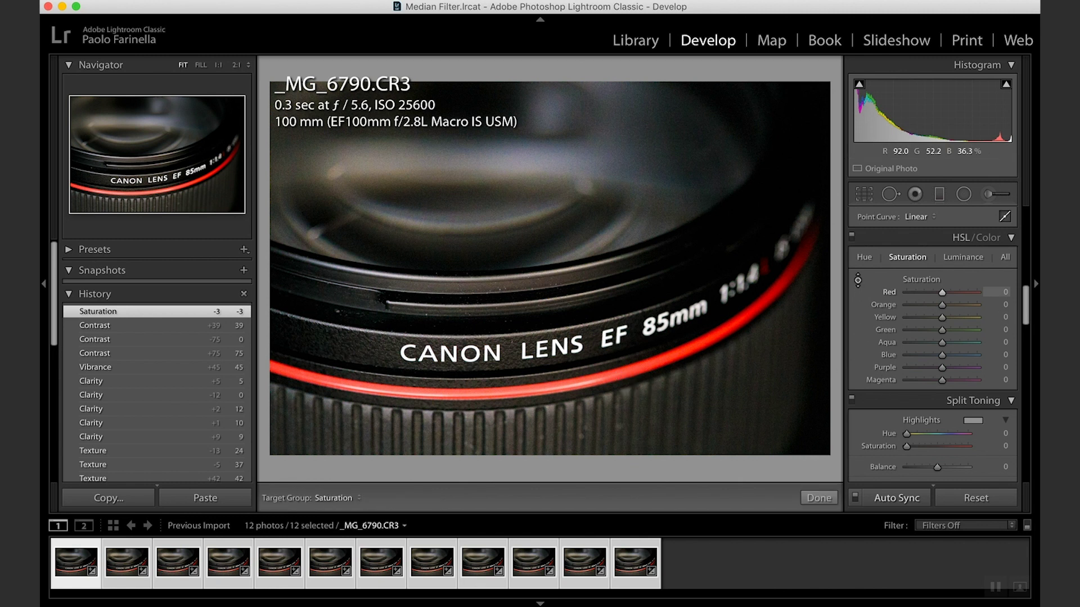
{"action": "left_click_drag", "start_coordinate": [506, 383], "coordinate": [506, 434]}
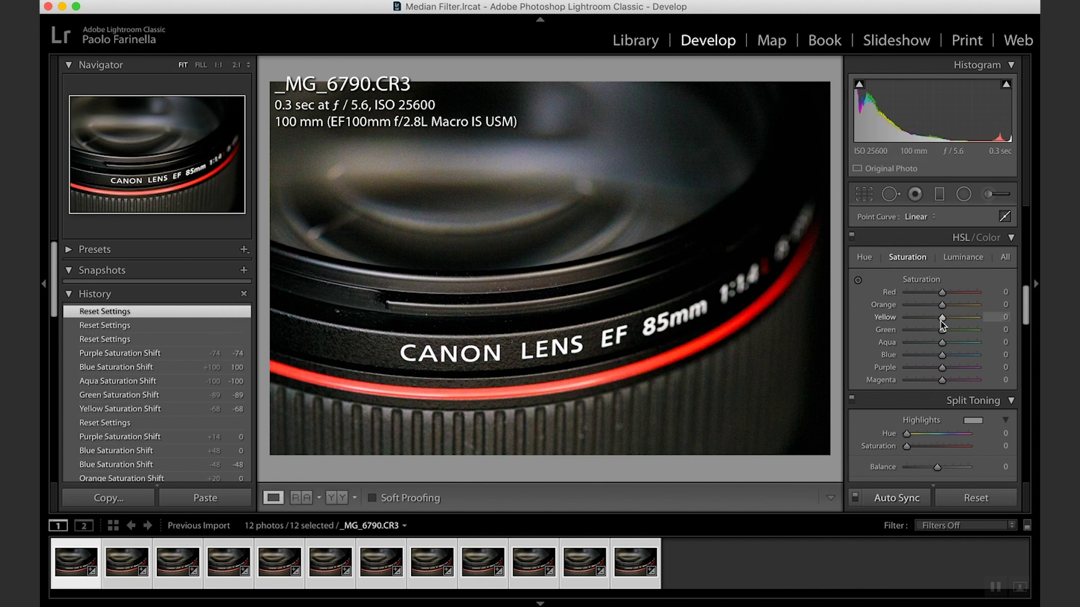
- Reset Yellow saturation and set it to −49, then lower Green to −33
{"action": "left_click_drag", "start_coordinate": [900, 319], "coordinate": [979, 334]}
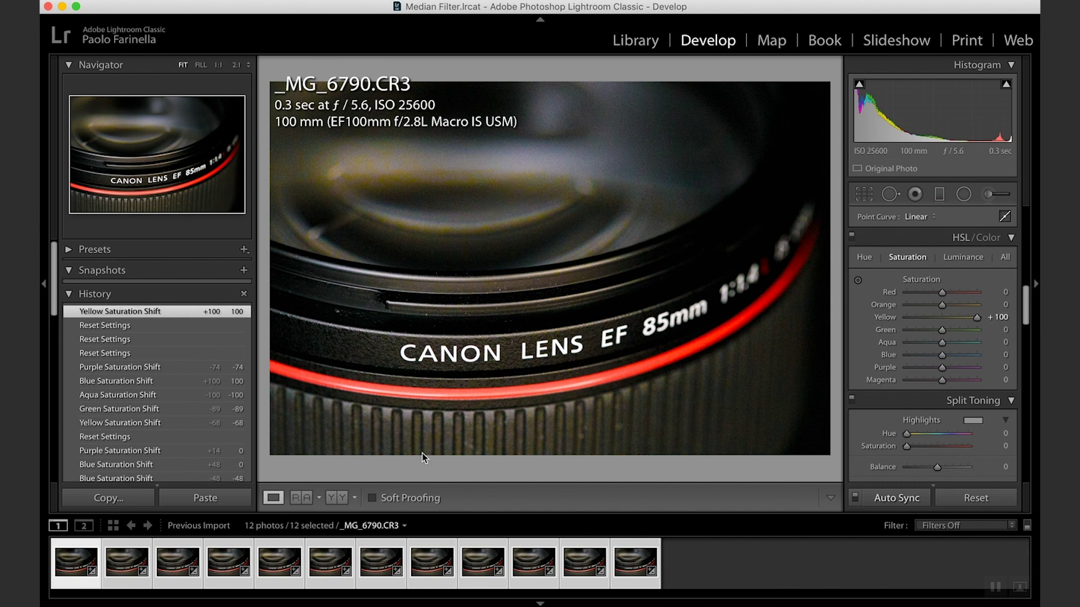
{"action": "double_click", "coordinate": [886, 318]}
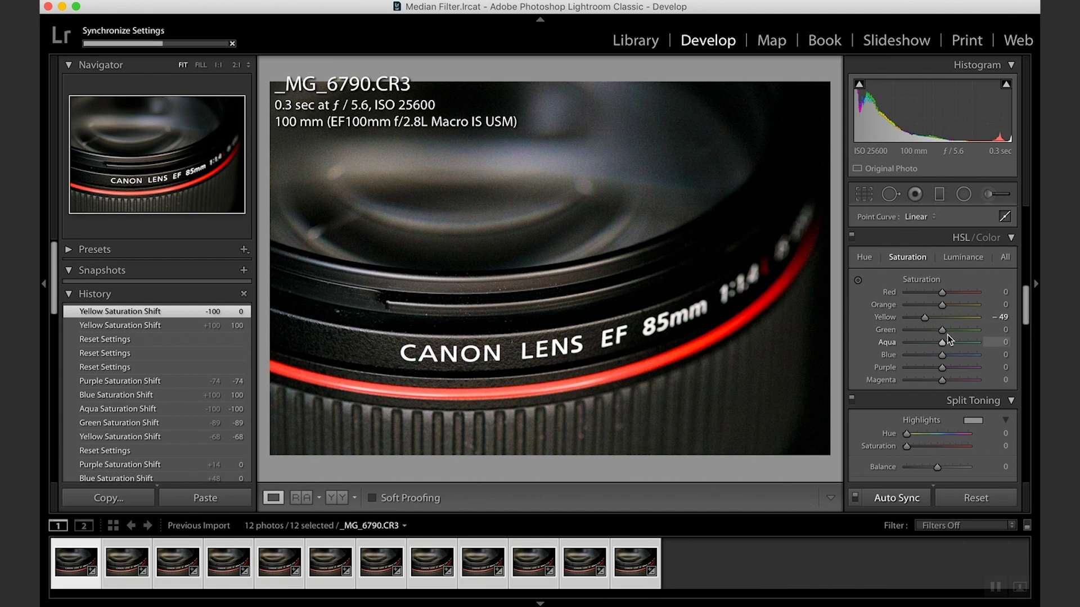
{"action": "mouse_move", "coordinate": [942, 330]}
{"action": "left_mouse_down"}
{"action": "mouse_move", "coordinate": [901, 341]}
{"action": "mouse_move", "coordinate": [929, 341]}
{"action": "left_mouse_up"}
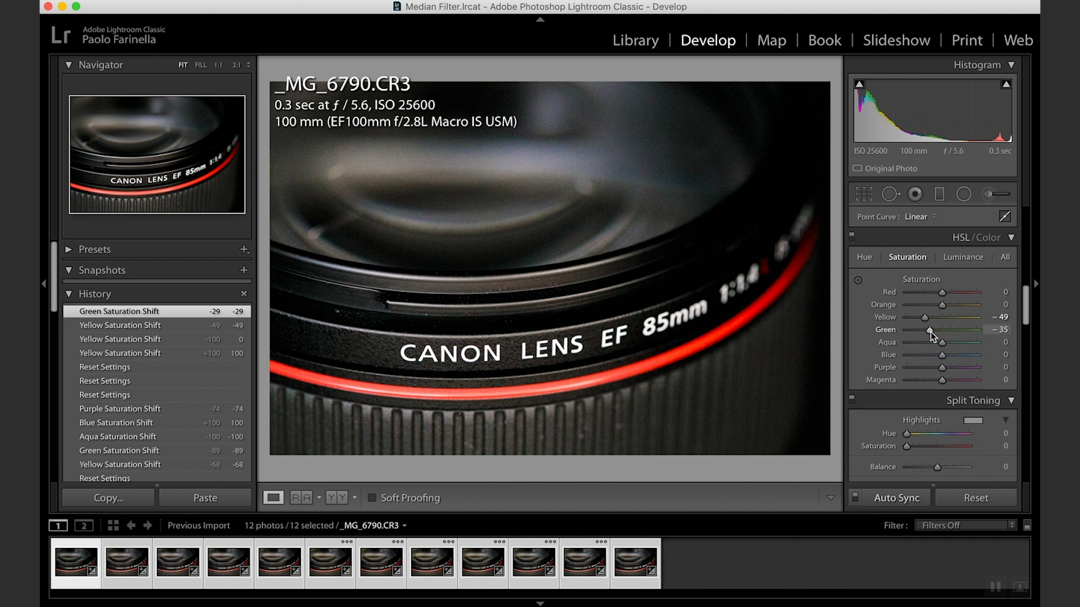
{"action": "mouse_move", "coordinate": [930, 332]}
{"action": "left_mouse_down"}
{"action": "mouse_move", "coordinate": [887, 343]}
{"action": "mouse_move", "coordinate": [1017, 350]}
{"action": "mouse_move", "coordinate": [906, 345]}
{"action": "mouse_move", "coordinate": [975, 349]}
{"action": "mouse_move", "coordinate": [929, 349]}
{"action": "left_mouse_up"}
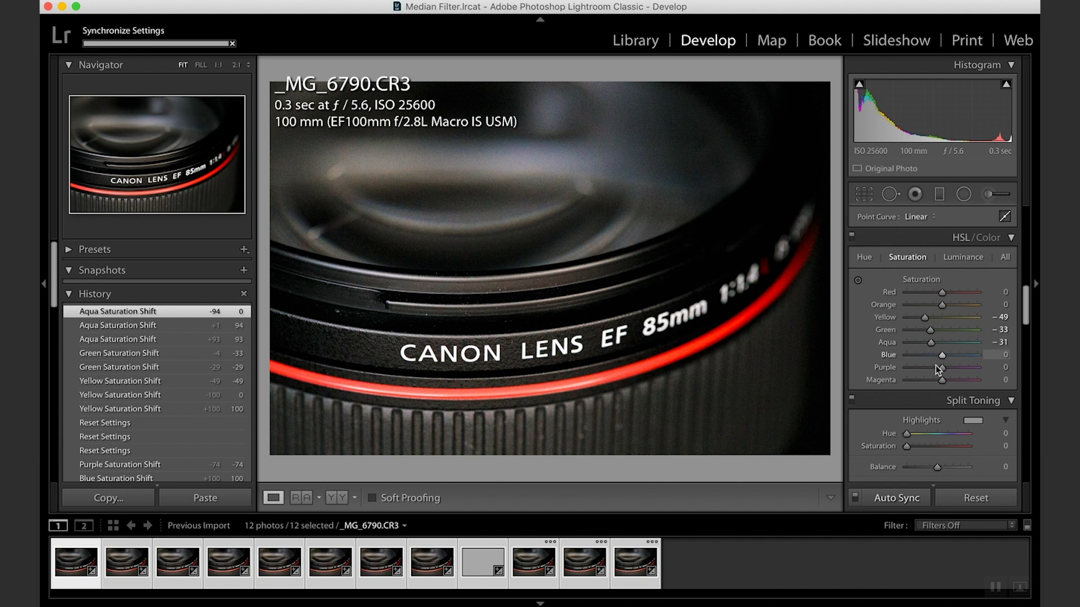
- Set Blue, Purple and Magenta HSL saturation to −67, −42 and −46
{"action": "left_click_drag", "start_coordinate": [942, 355], "coordinate": [924, 369]}
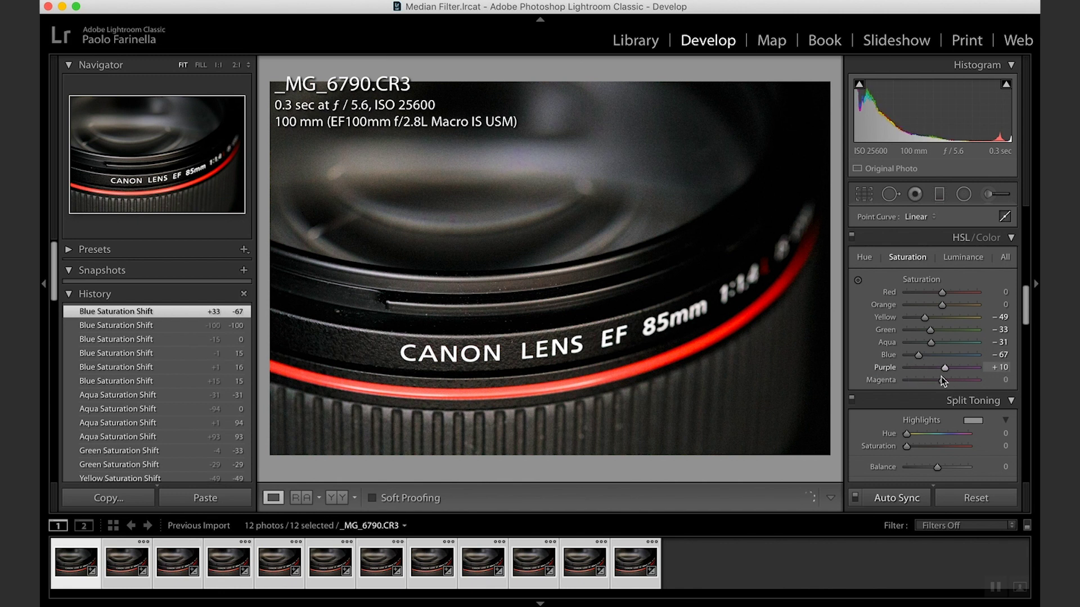
{"action": "left_click_drag", "start_coordinate": [939, 369], "coordinate": [1020, 393]}
{"action": "mouse_move", "coordinate": [904, 386]}
{"action": "left_mouse_down"}
{"action": "mouse_move", "coordinate": [1033, 400]}
{"action": "mouse_move", "coordinate": [923, 389]}
{"action": "left_mouse_up"}
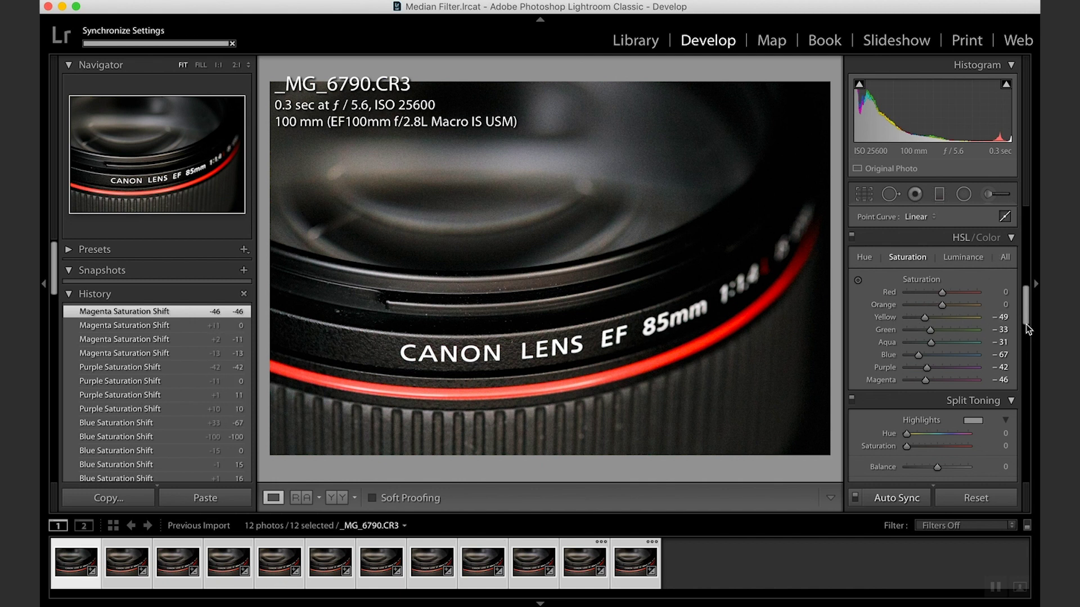
{"action": "left_click_drag", "start_coordinate": [1026, 322], "coordinate": [1025, 298]}
{"action": "scroll", "coordinate": [934, 349], "scroll_direction": "up", "scroll_amount": 8}
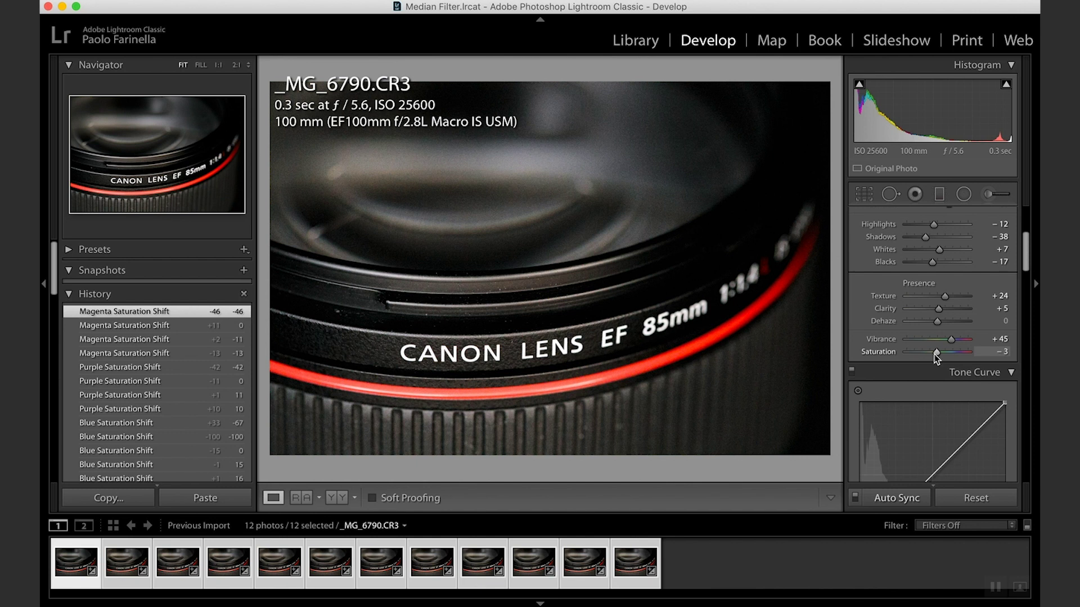
- Set Basic Saturation to −8, then HSL Red saturation to +52 and Orange to +24
{"action": "left_click_drag", "start_coordinate": [932, 353], "coordinate": [933, 356]}
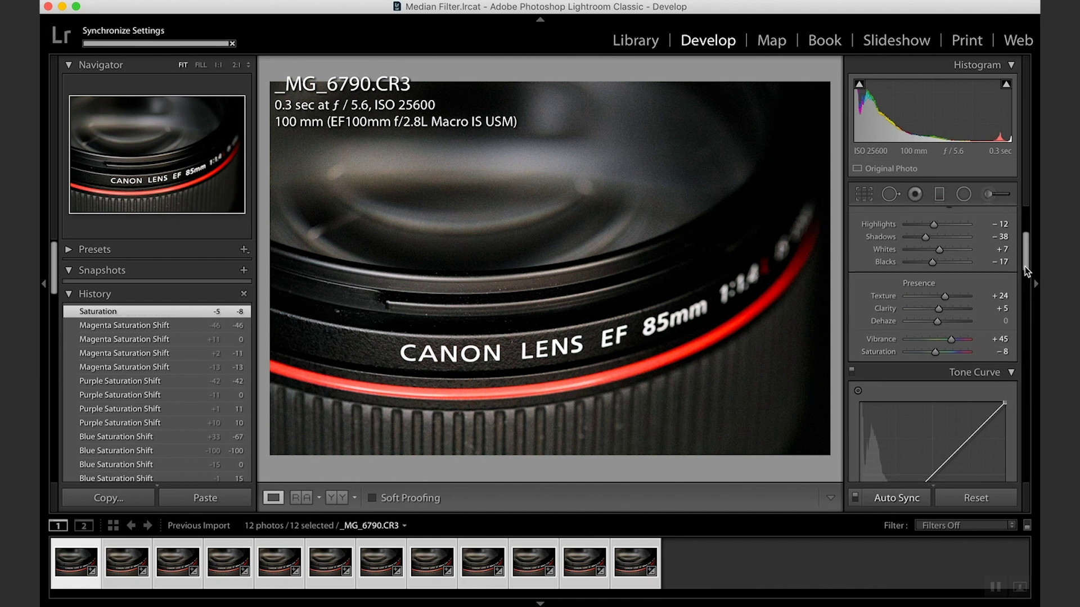
{"action": "left_click_drag", "start_coordinate": [1027, 274], "coordinate": [1024, 321]}
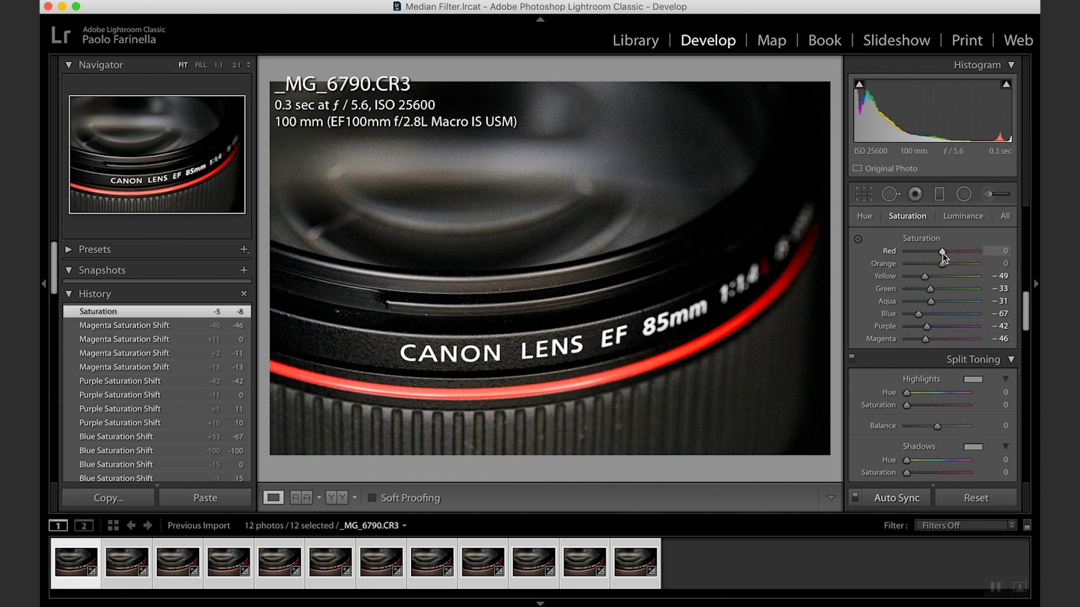
{"action": "mouse_move", "coordinate": [943, 253]}
{"action": "left_mouse_down"}
{"action": "mouse_move", "coordinate": [987, 262]}
{"action": "mouse_move", "coordinate": [952, 264]}
{"action": "left_mouse_up"}
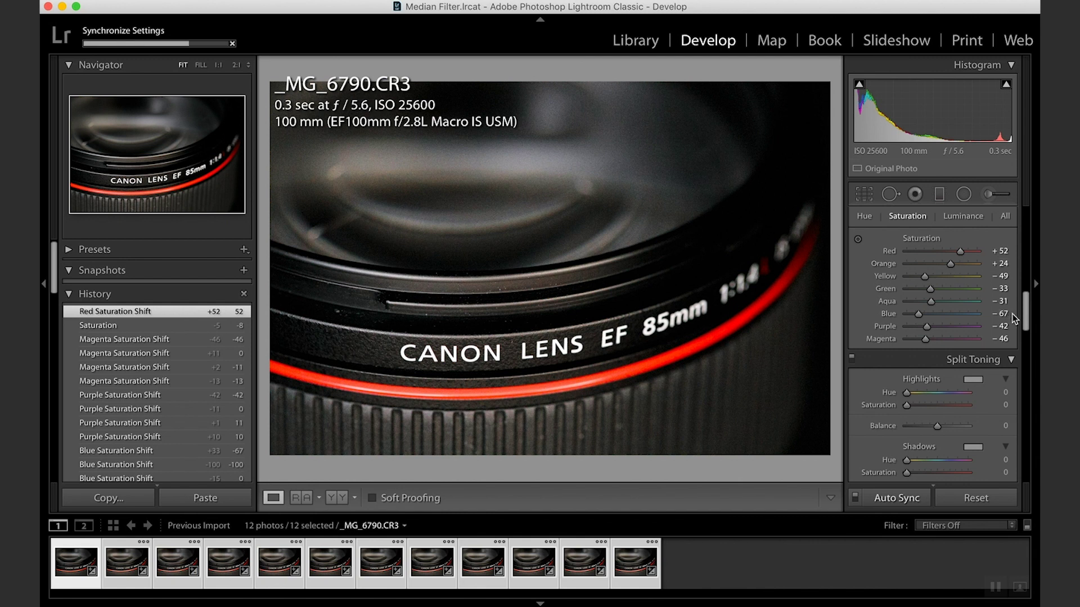
{"action": "left_click_drag", "start_coordinate": [1024, 312], "coordinate": [1020, 350]}
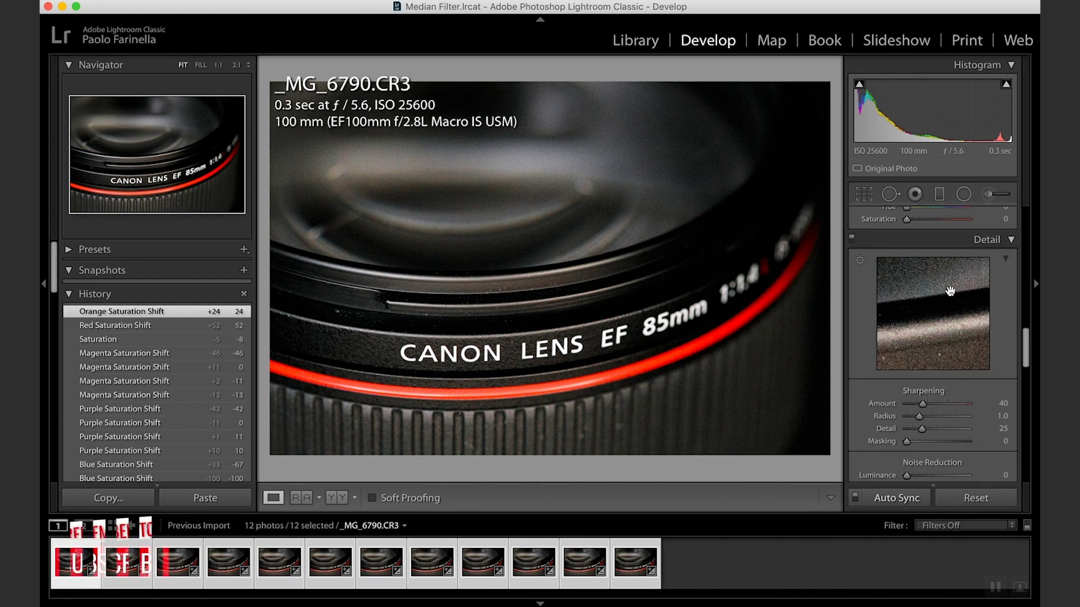
- Raise Sharpening Masking to 93 while checking the Alt mask preview of lens edges
{"action": "left_click_drag", "start_coordinate": [1024, 343], "coordinate": [1023, 361]}
{"action": "left_click_drag", "start_coordinate": [911, 314], "coordinate": [956, 312]}
{"action": "key", "text": "alt"}
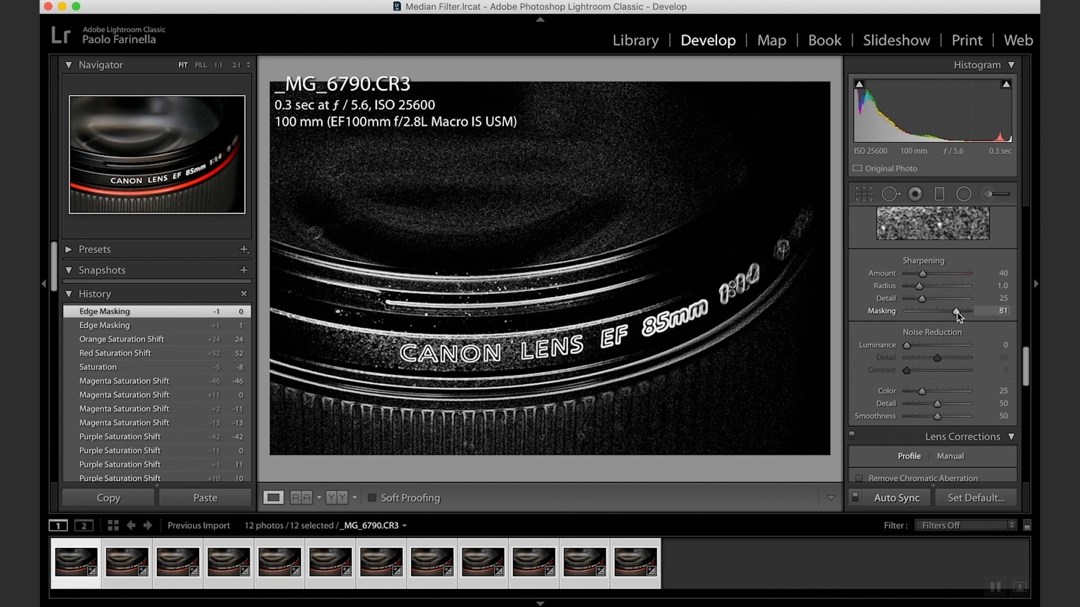
{"action": "left_click_drag", "start_coordinate": [956, 312], "coordinate": [962, 313]}
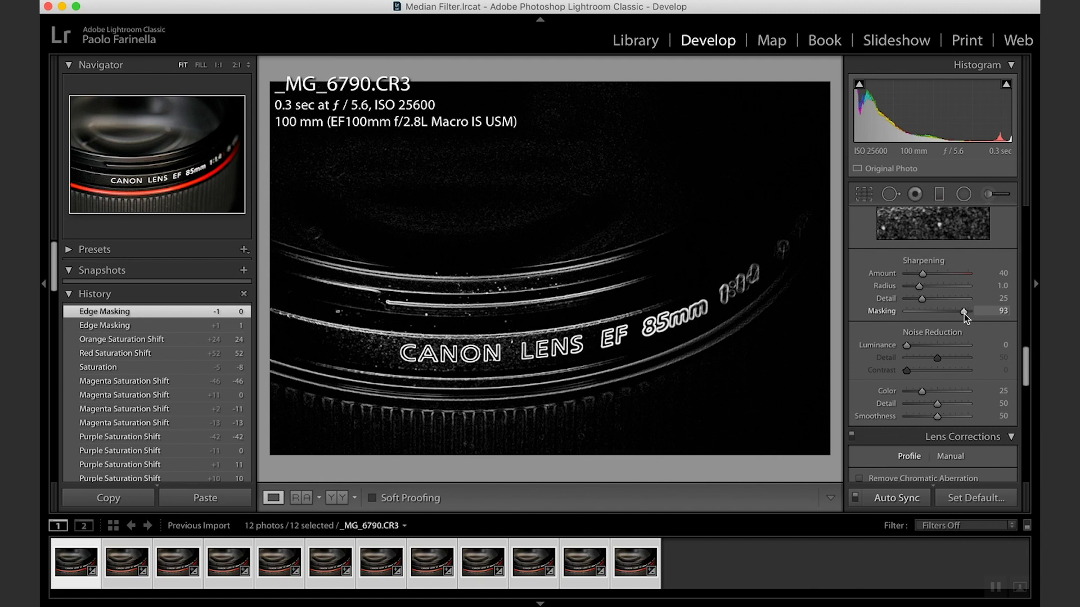
{"action": "left_click_drag", "start_coordinate": [965, 317], "coordinate": [964, 317]}
{"action": "left_click_drag", "start_coordinate": [1025, 362], "coordinate": [1026, 405]}
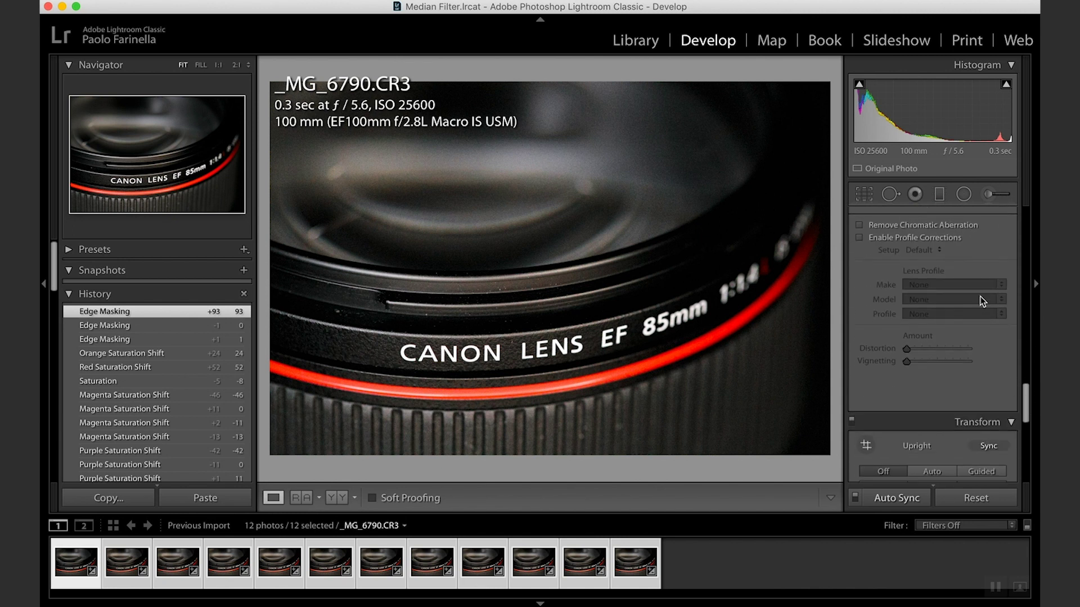
- Enable Remove Chromatic Aberration and set Post-Crop Vignetting Amount to -21 after trying -100
{"action": "left_click", "coordinate": [963, 225]}
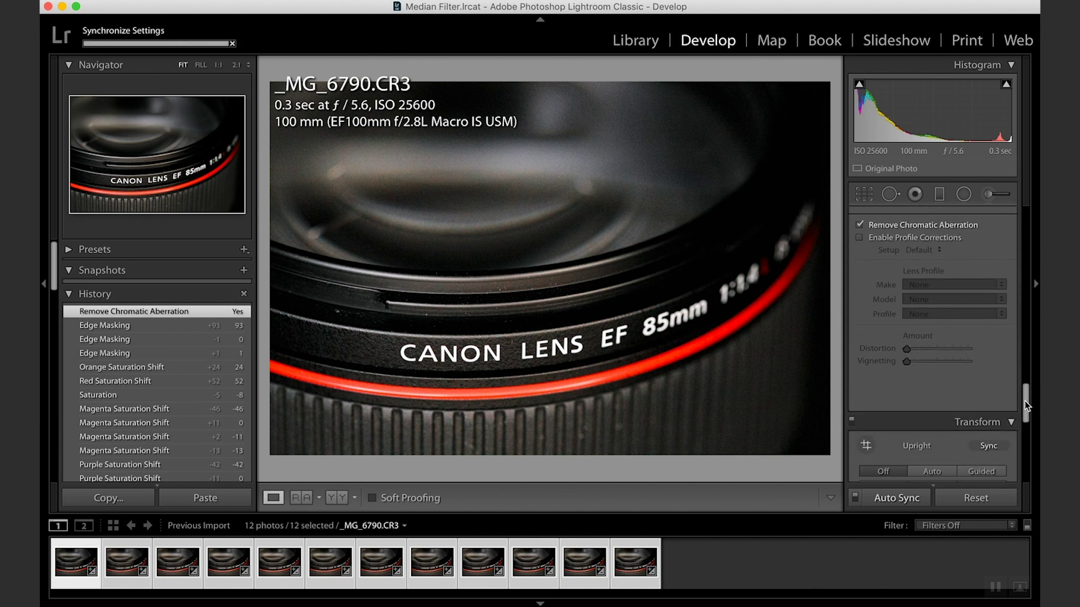
{"action": "left_click_drag", "start_coordinate": [1026, 408], "coordinate": [1016, 469]}
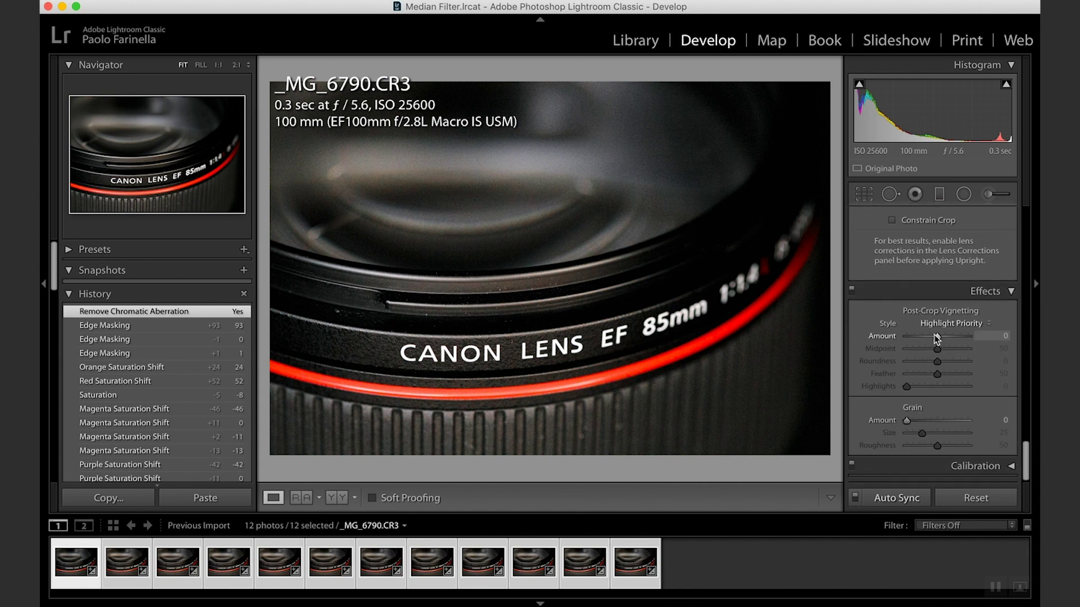
{"action": "left_click_drag", "start_coordinate": [937, 336], "coordinate": [914, 390]}
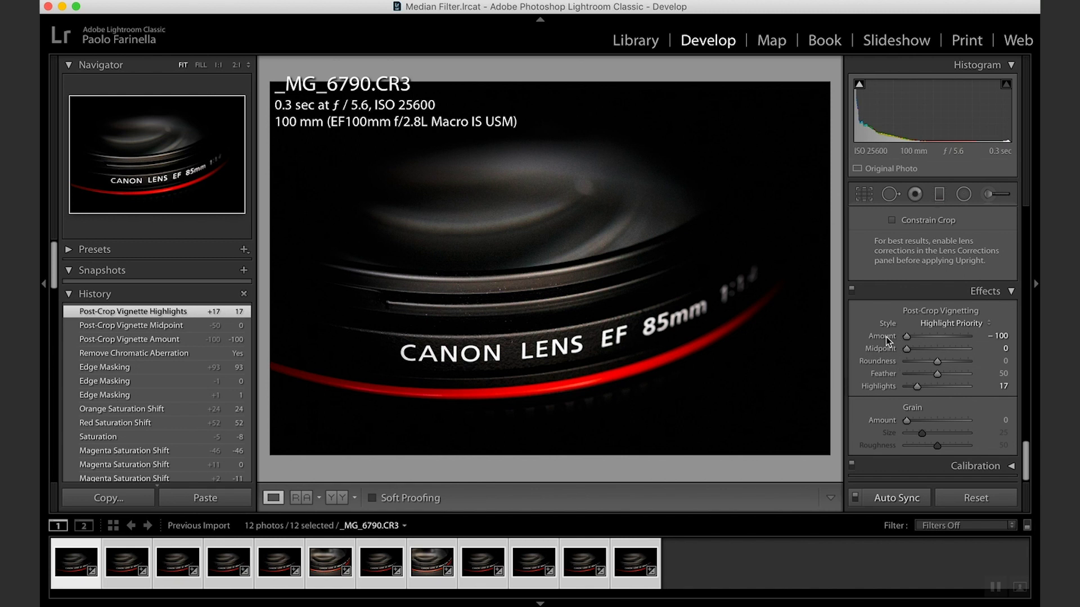
{"action": "double_click", "coordinate": [892, 336]}
{"action": "left_click_drag", "start_coordinate": [937, 336], "coordinate": [929, 339]}
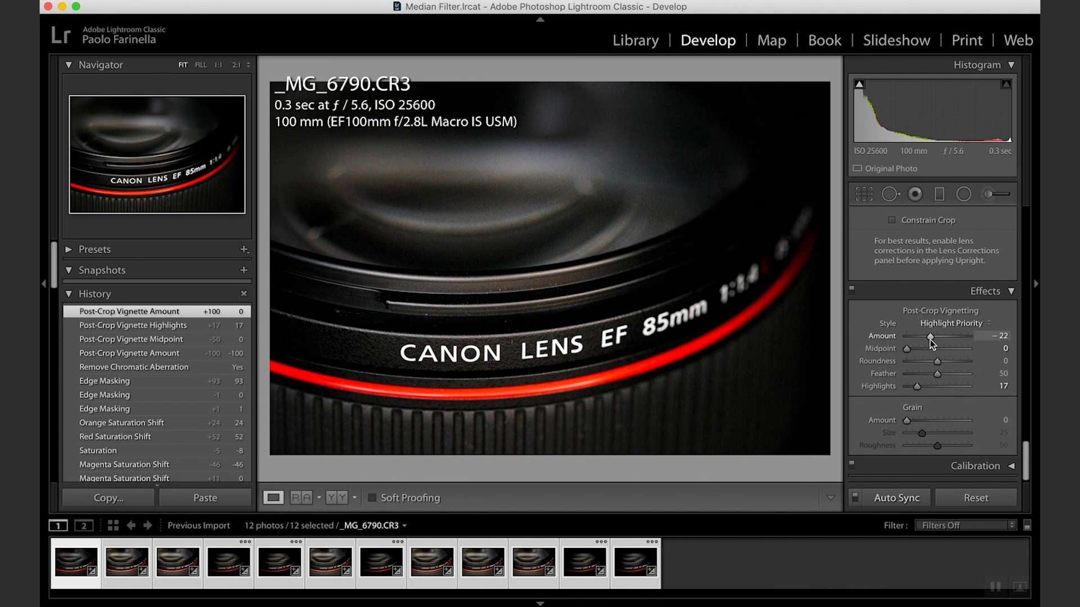
{"action": "left_click_drag", "start_coordinate": [930, 339], "coordinate": [929, 341]}
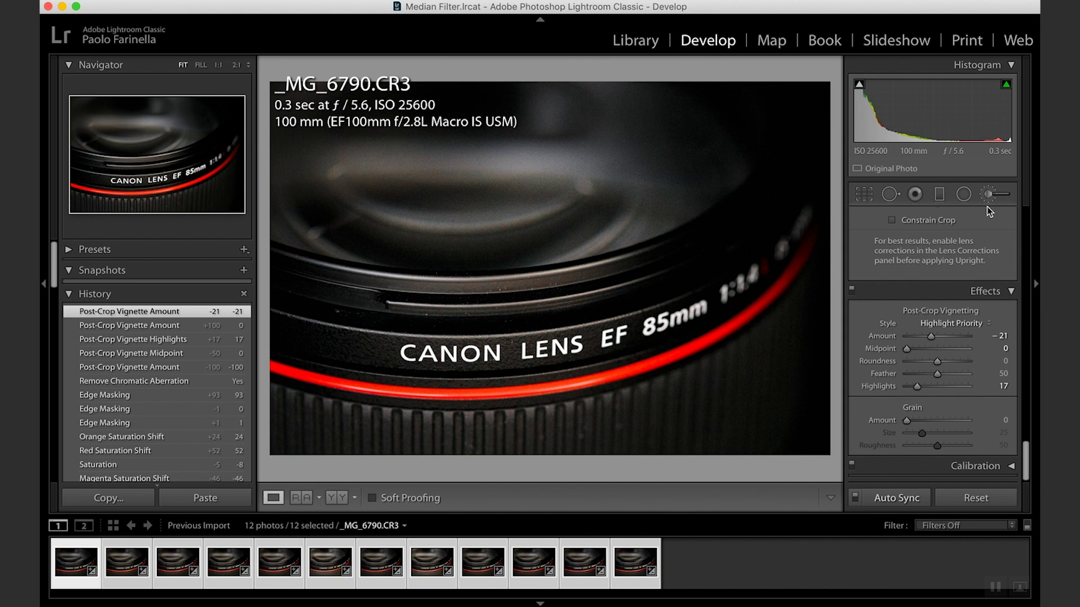
{"action": "left_click", "coordinate": [989, 197]}
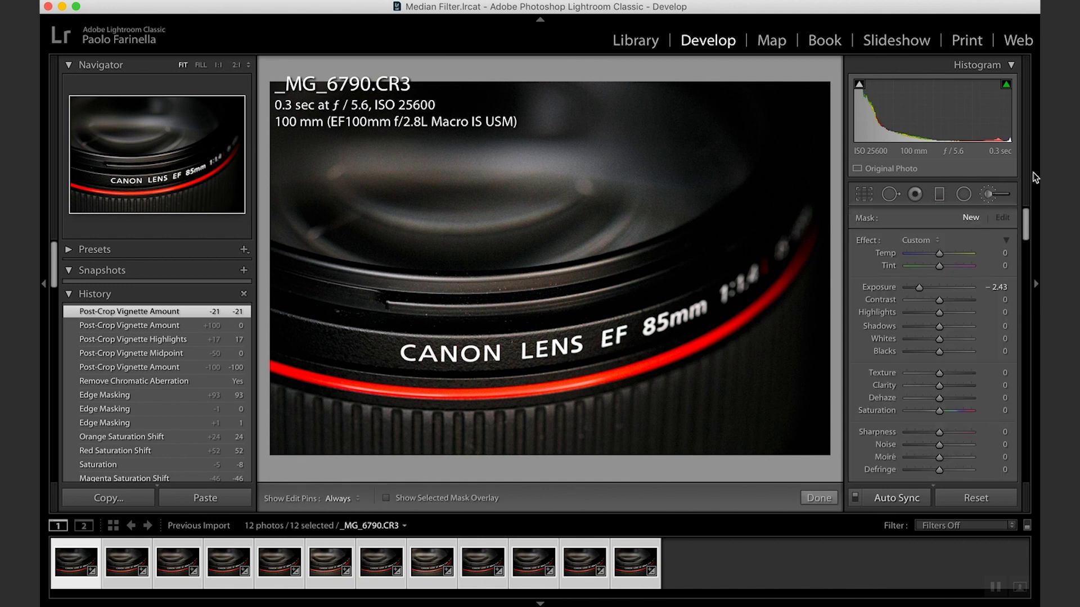
- Reset the Adjustment Brush effects and paint over the lower right of the lens
{"action": "key", "text": "alt"}
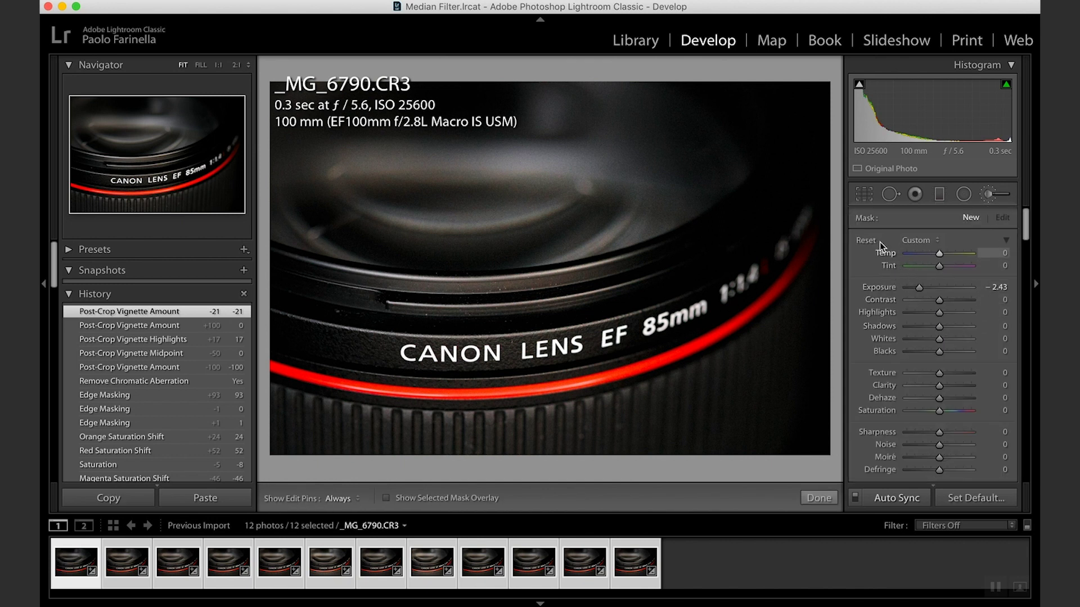
{"action": "left_click", "coordinate": [866, 240], "text": "alt"}
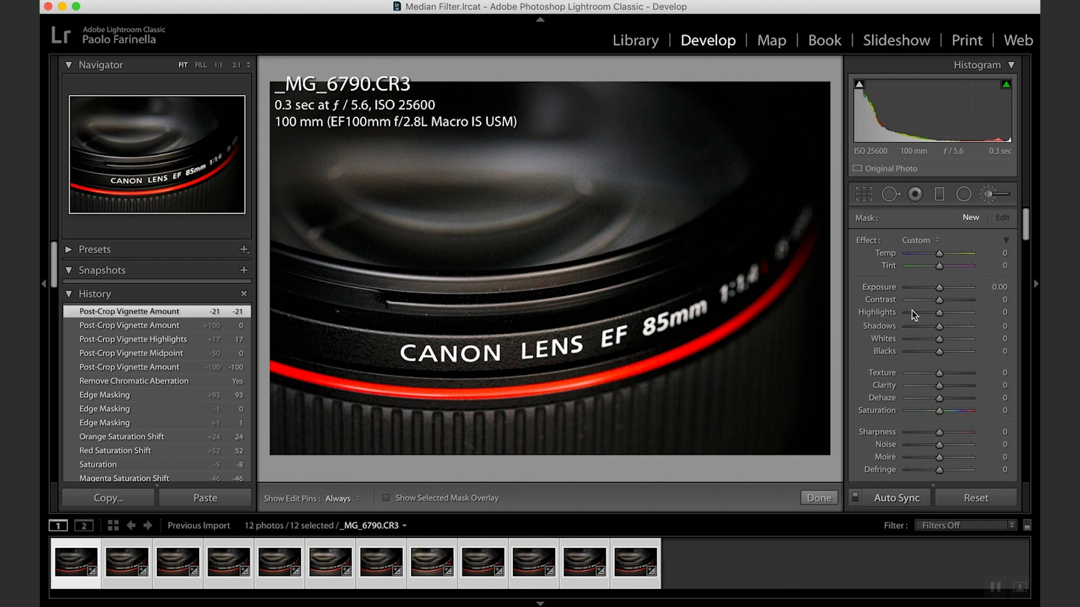
{"action": "left_click_drag", "start_coordinate": [939, 288], "coordinate": [884, 295]}
{"action": "scroll", "coordinate": [1027, 245], "scroll_direction": "down", "scroll_amount": 5}
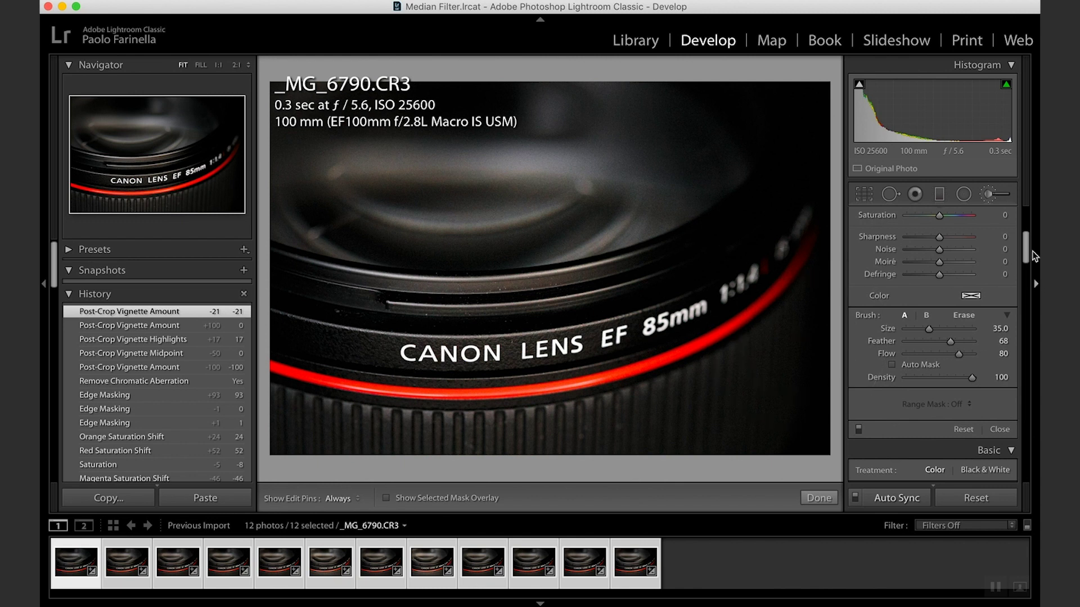
{"action": "scroll", "coordinate": [1033, 242], "scroll_direction": "up", "scroll_amount": 5}
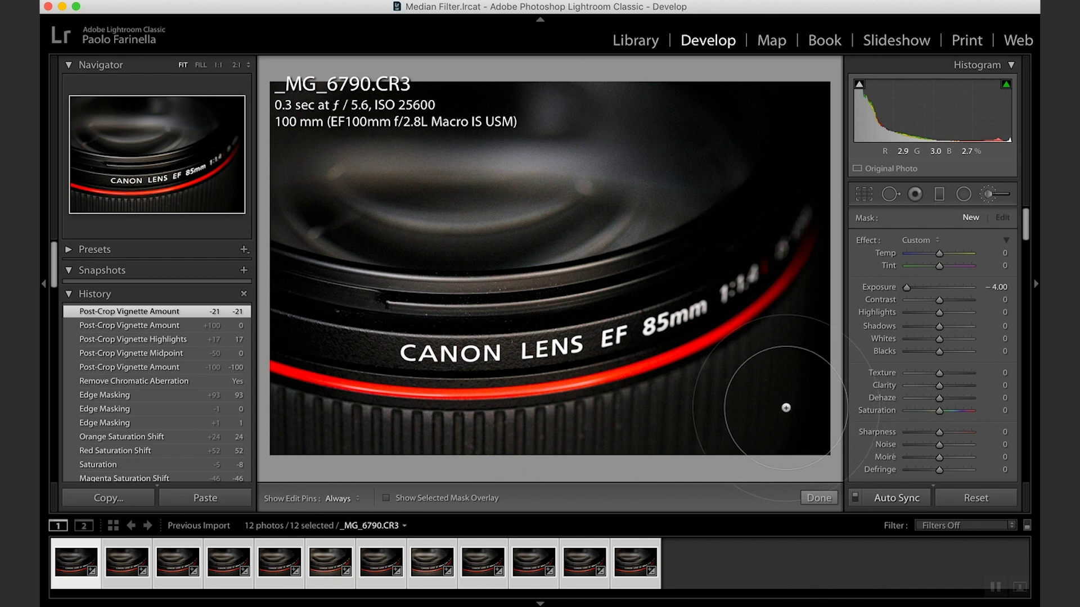
{"action": "key", "text": "h"}
{"action": "left_click_drag", "start_coordinate": [771, 409], "coordinate": [637, 452]}
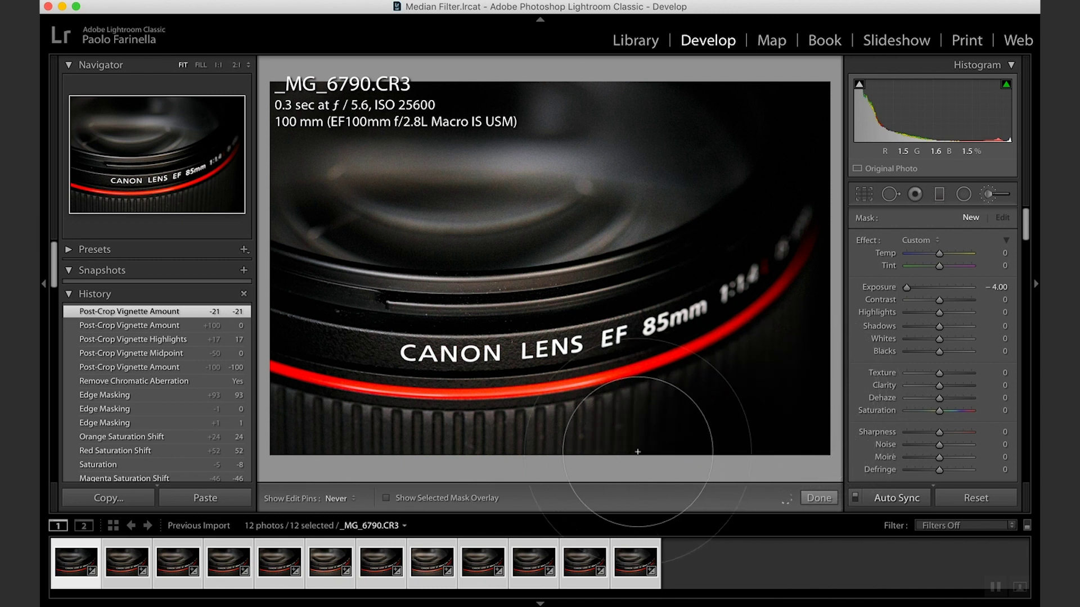
{"action": "key", "text": "h"}
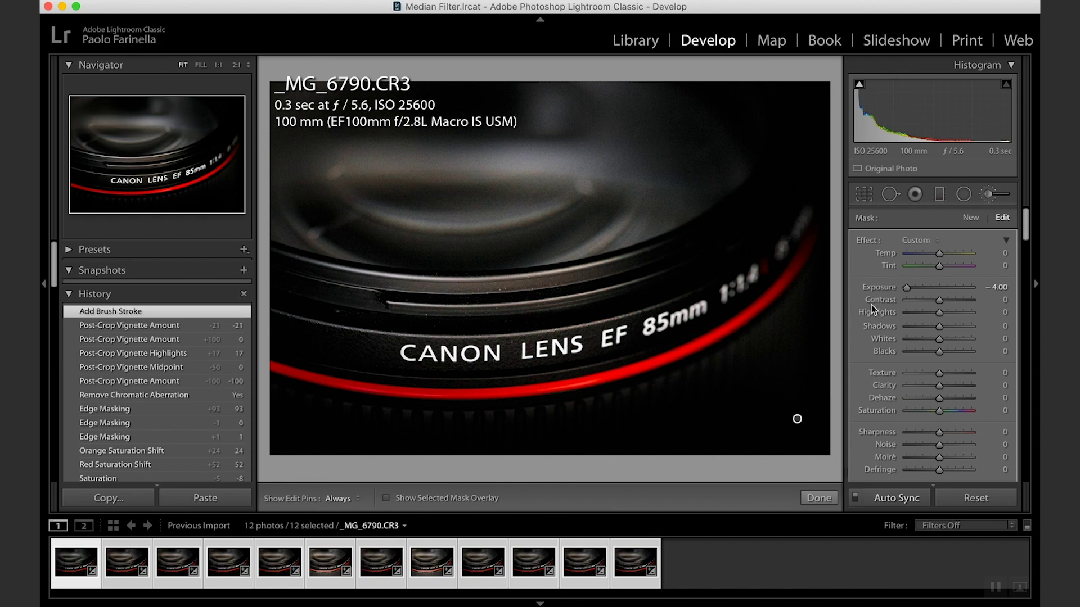
- Give the painted area Exposure -0.83, Highlights 40, Shadows -17 and Blacks -15
{"action": "double_click", "coordinate": [879, 288]}
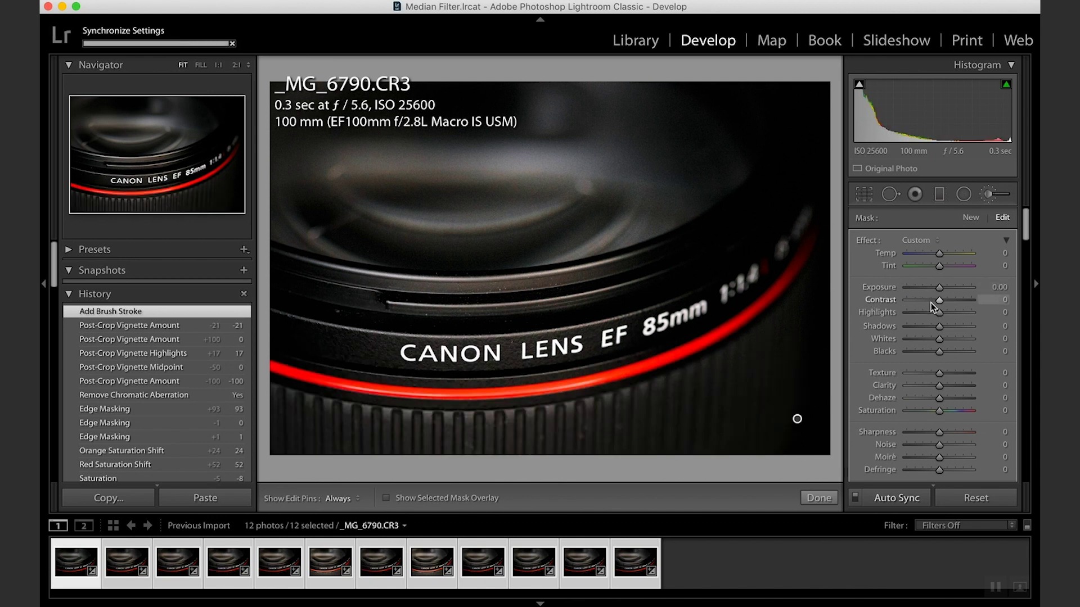
{"action": "left_click", "coordinate": [938, 289]}
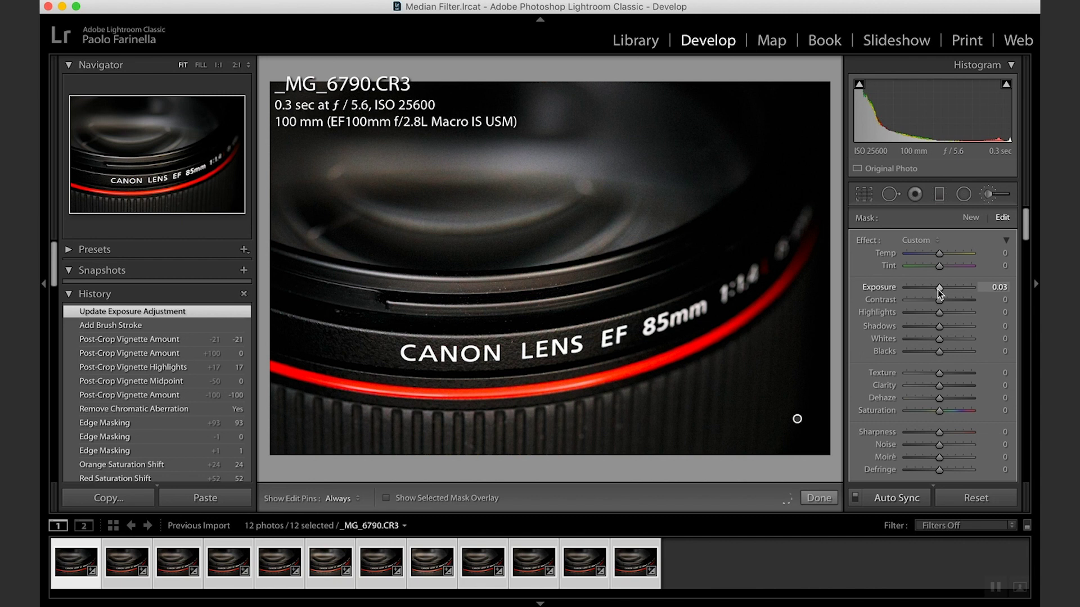
{"action": "left_click_drag", "start_coordinate": [936, 289], "coordinate": [931, 289]}
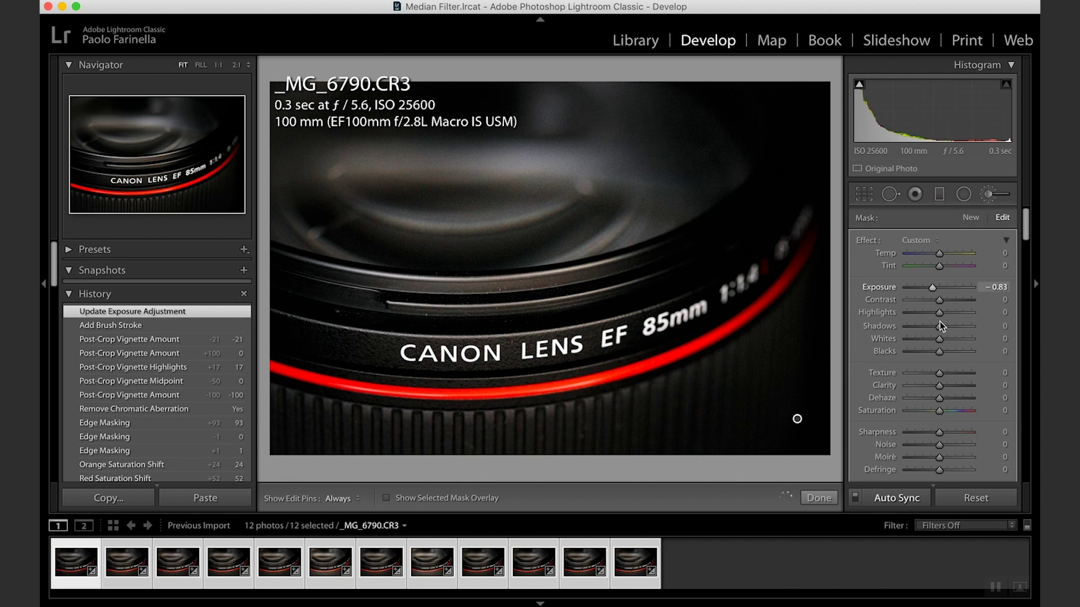
{"action": "left_click_drag", "start_coordinate": [940, 312], "coordinate": [947, 313]}
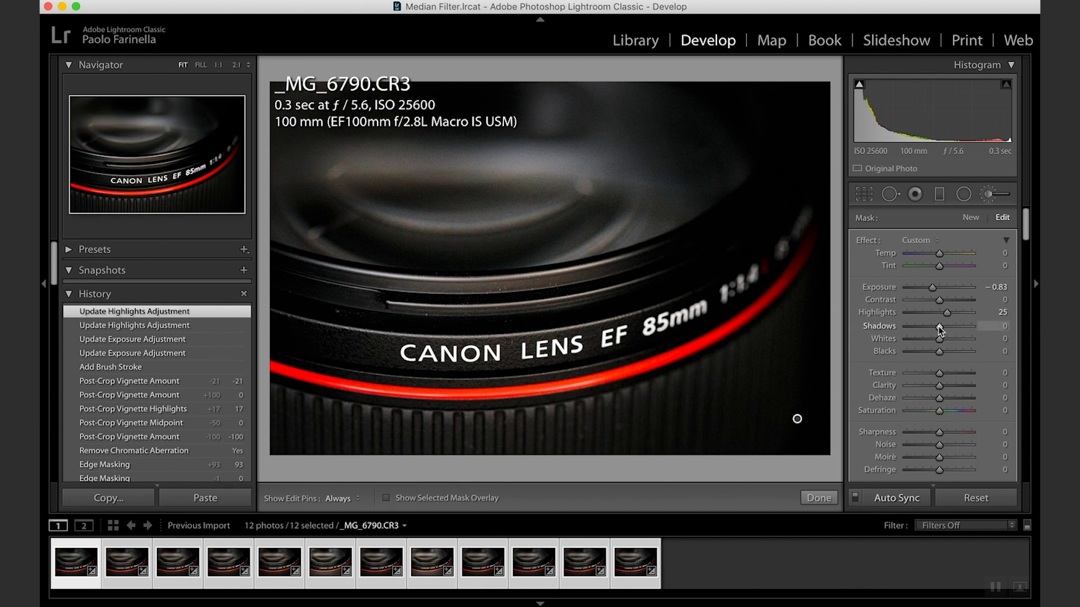
{"action": "mouse_move", "coordinate": [937, 328]}
{"action": "left_mouse_down"}
{"action": "mouse_move", "coordinate": [935, 356]}
{"action": "mouse_move", "coordinate": [953, 319]}
{"action": "left_mouse_up"}
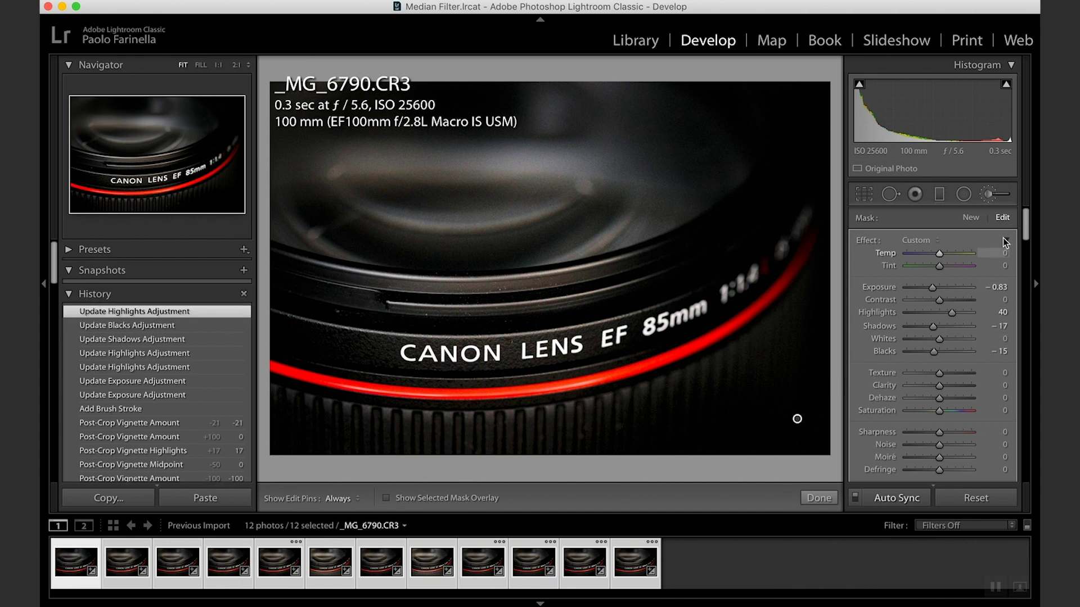
{"action": "key", "text": "k"}
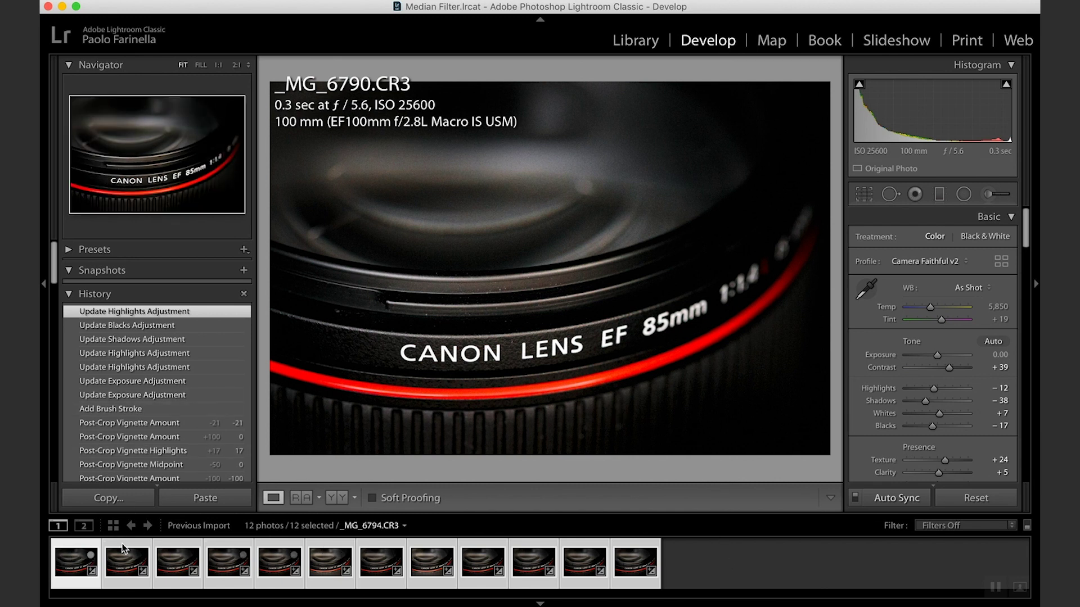
- Send the twelve selected lens shots to Photoshop with Edit In > Open as Layers
{"action": "right_click", "coordinate": [120, 568]}
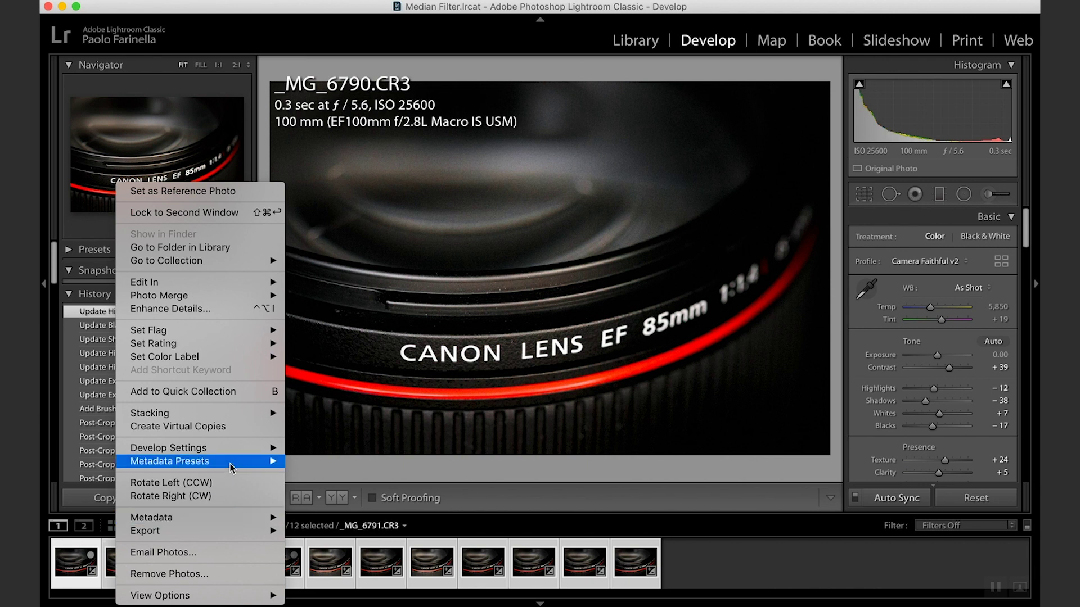
{"action": "mouse_move", "coordinate": [245, 283]}
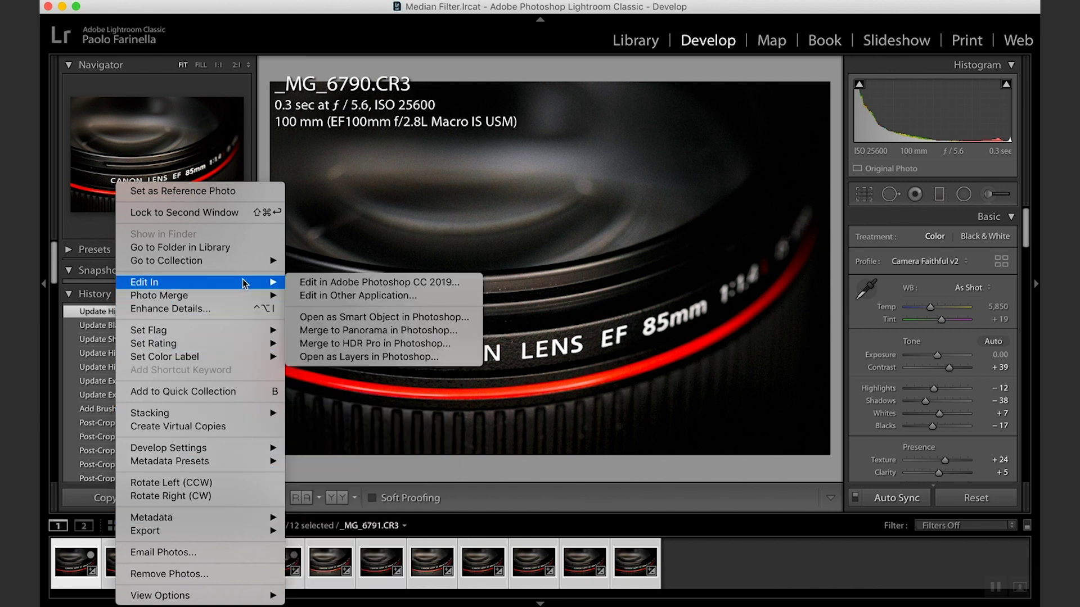
{"action": "left_click", "coordinate": [339, 358]}
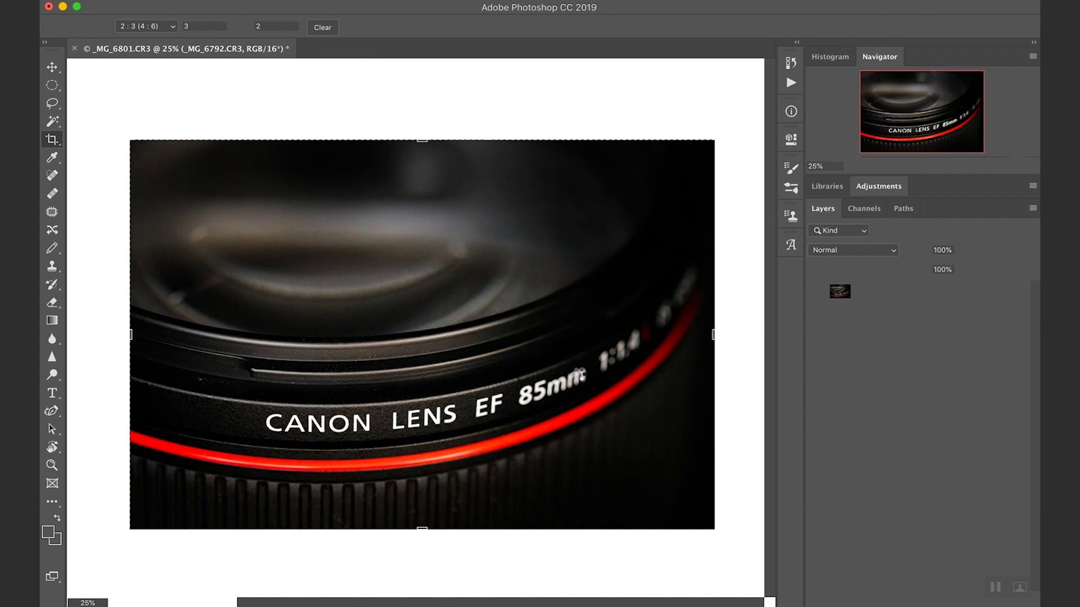
- Hide the upper shot layers and view the image at 100% actual pixels
{"action": "key", "text": "m"}
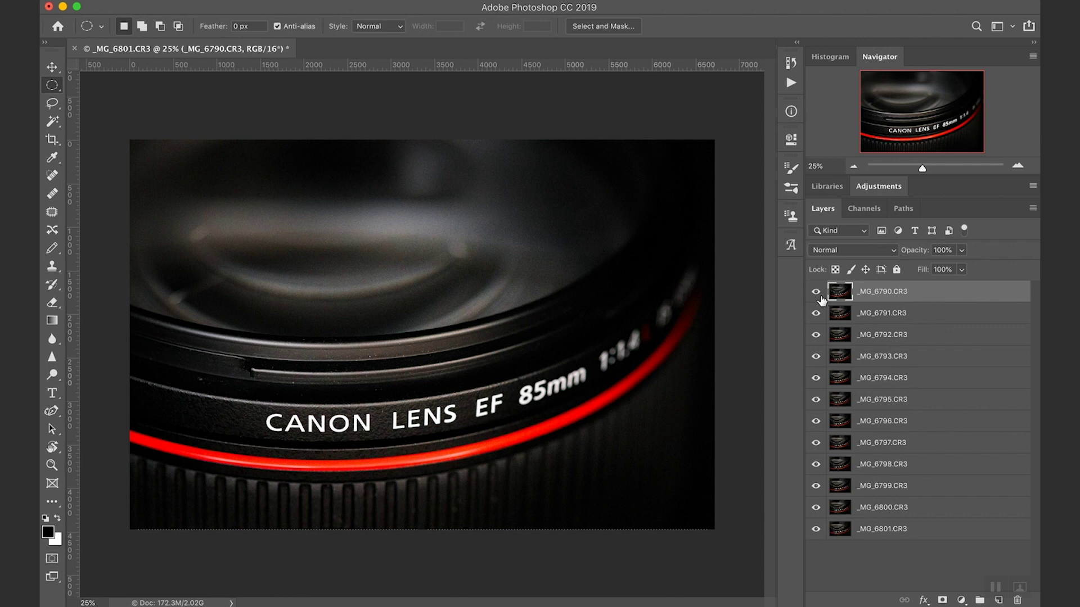
{"action": "mouse_move", "coordinate": [816, 292]}
{"action": "left_mouse_down"}
{"action": "mouse_move", "coordinate": [818, 535]}
{"action": "mouse_move", "coordinate": [815, 296]}
{"action": "left_mouse_up"}
{"action": "left_click", "coordinate": [816, 529]}
{"action": "key", "text": "super+1"}
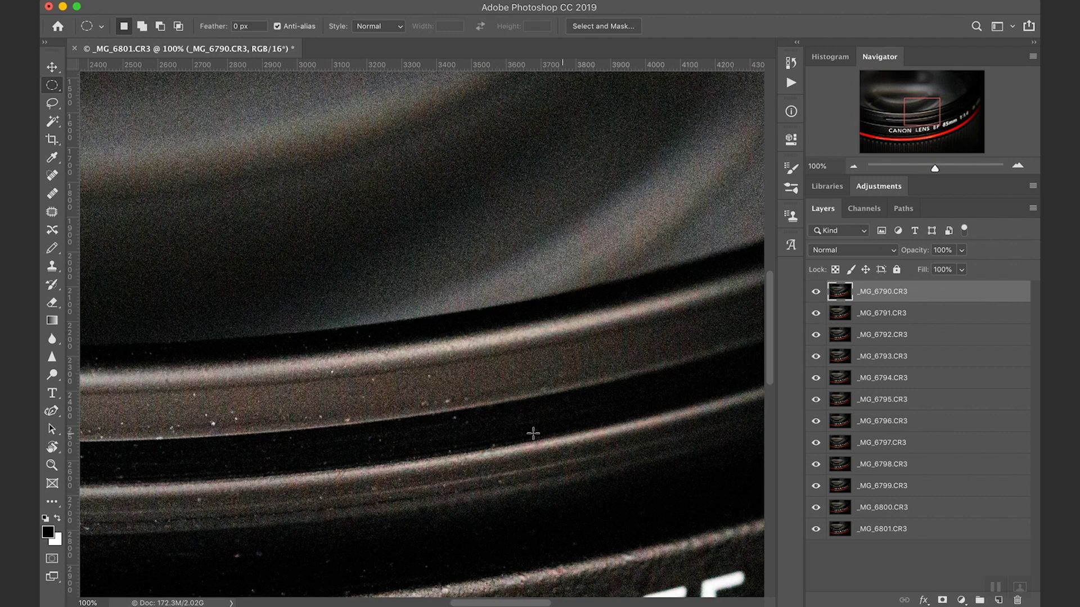
- Hide layers _MG_6790 through _MG_6799 one by one to compare each shot
{"action": "left_click", "coordinate": [816, 291]}
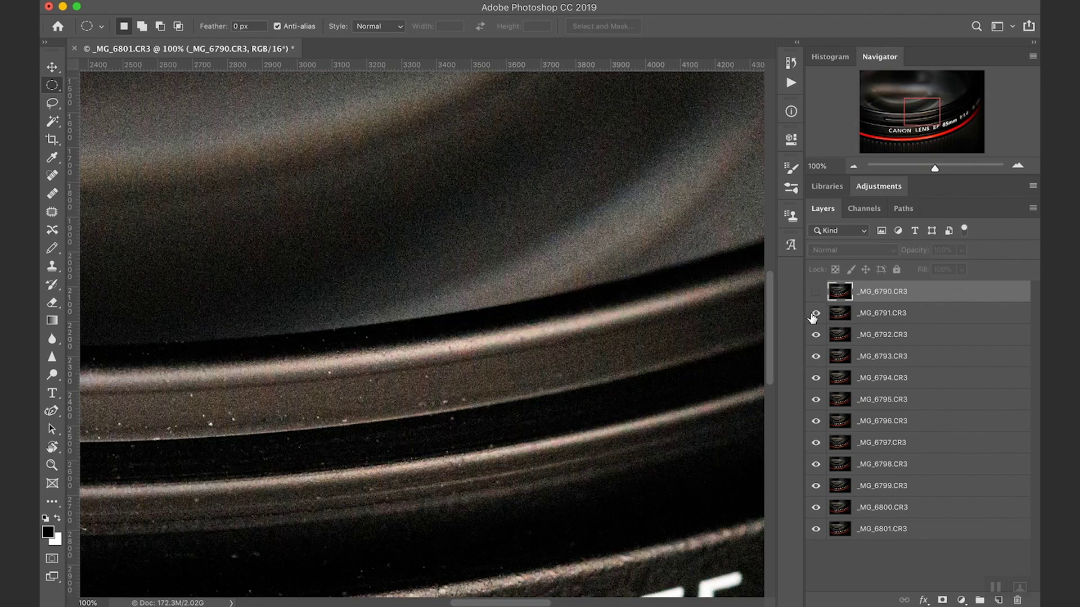
{"action": "left_click", "coordinate": [815, 312]}
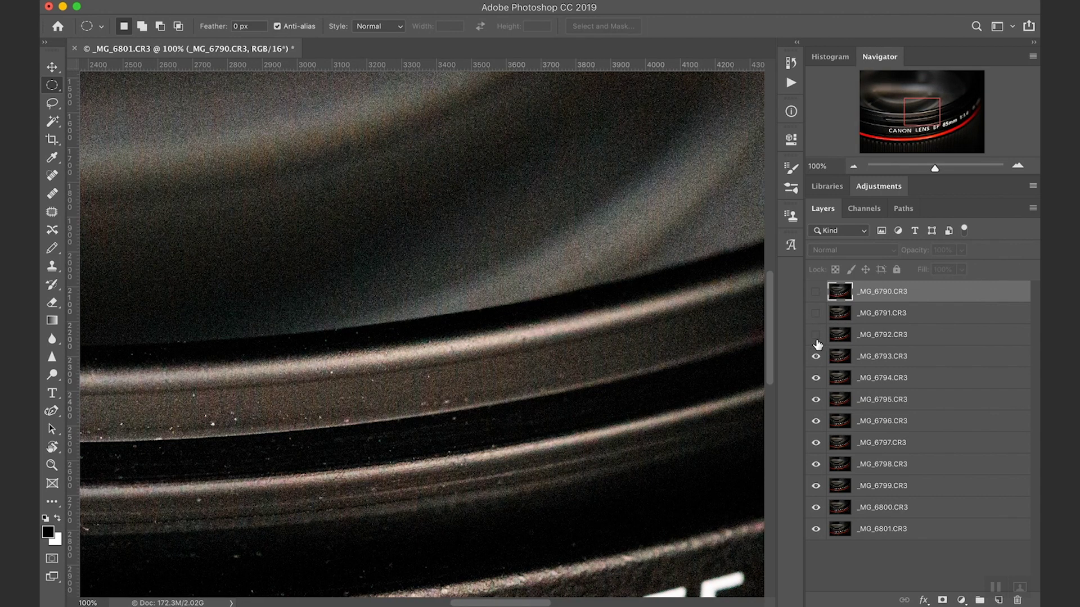
{"action": "left_click", "coordinate": [815, 335]}
{"action": "left_click", "coordinate": [816, 356]}
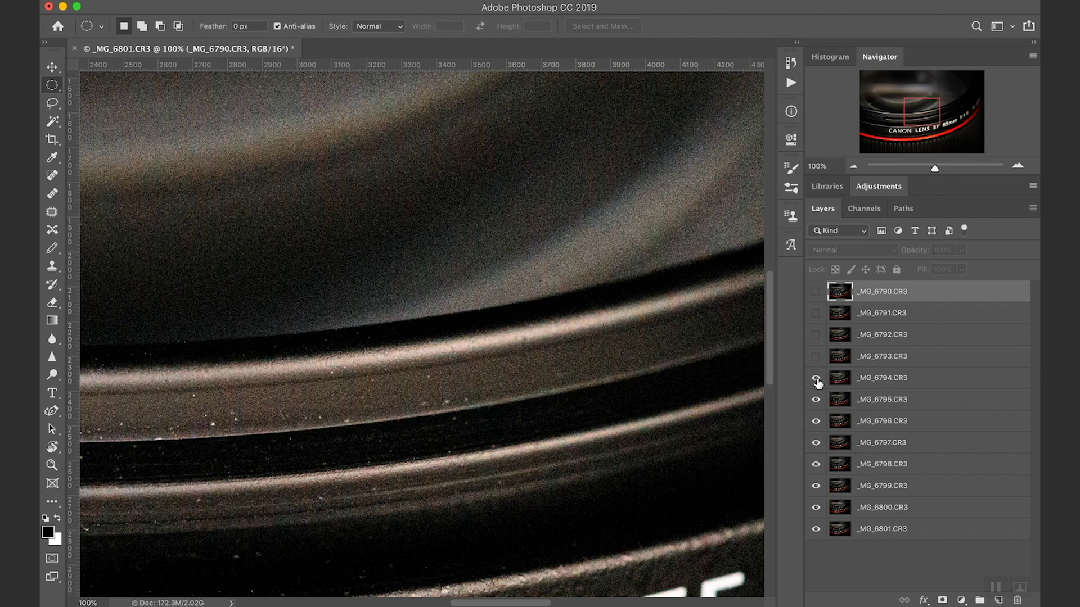
{"action": "left_click", "coordinate": [815, 378]}
{"action": "left_click", "coordinate": [815, 399]}
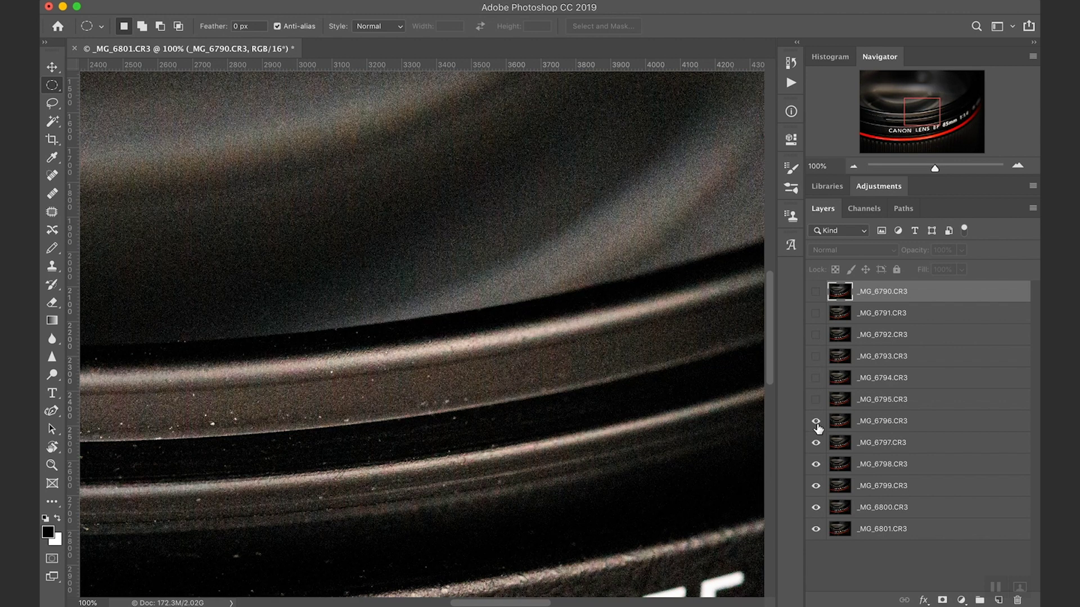
{"action": "left_click", "coordinate": [815, 421]}
{"action": "left_click", "coordinate": [815, 443]}
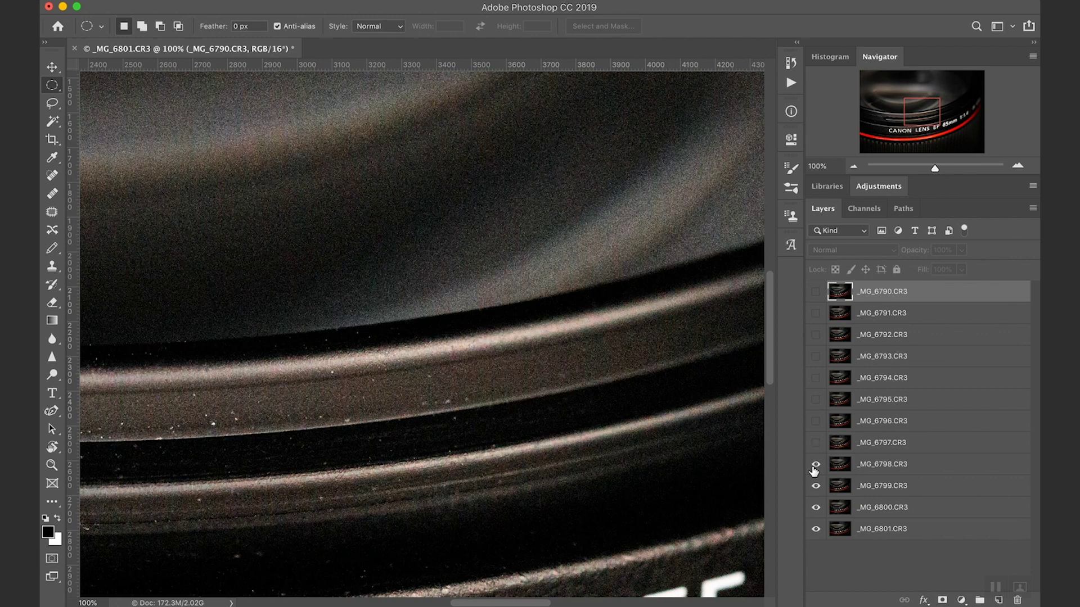
{"action": "left_click", "coordinate": [815, 465]}
{"action": "left_click", "coordinate": [815, 486]}
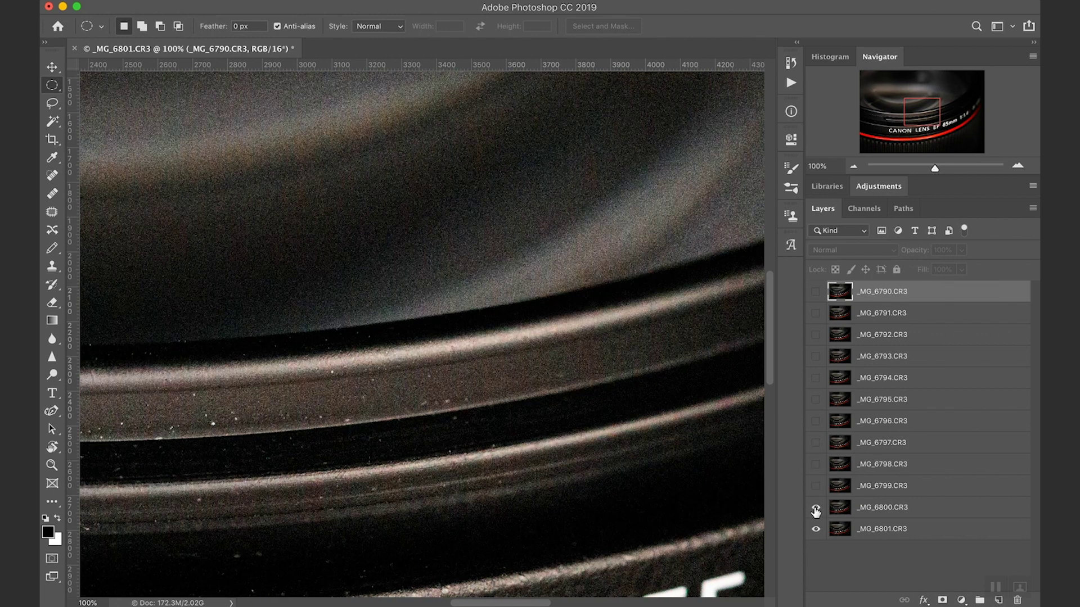
- Make all twelve layers visible again, fit the image on screen, and select them all
{"action": "left_click", "coordinate": [816, 508]}
{"action": "left_click", "coordinate": [815, 485]}
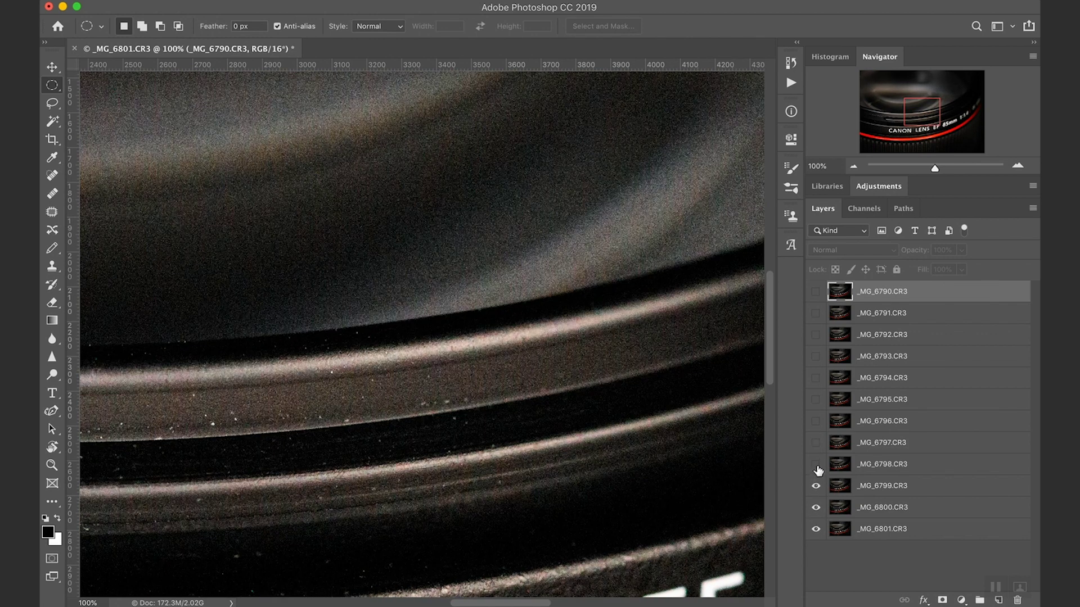
{"action": "left_click", "coordinate": [816, 465]}
{"action": "left_click_drag", "start_coordinate": [816, 291], "coordinate": [816, 443]}
{"action": "key", "text": "super+0"}
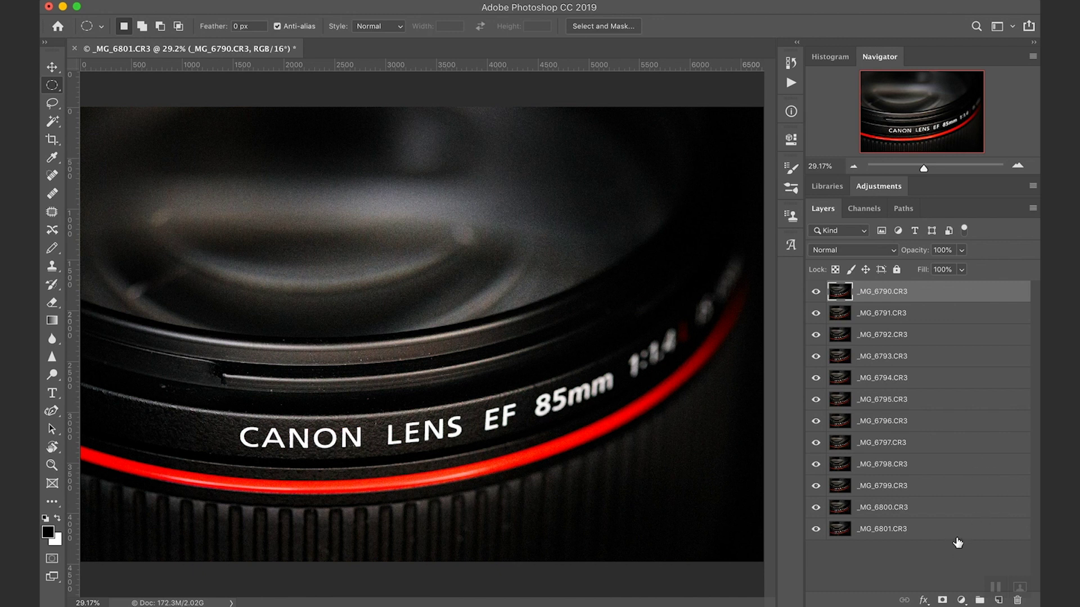
{"action": "key", "text": "super+alt+a"}
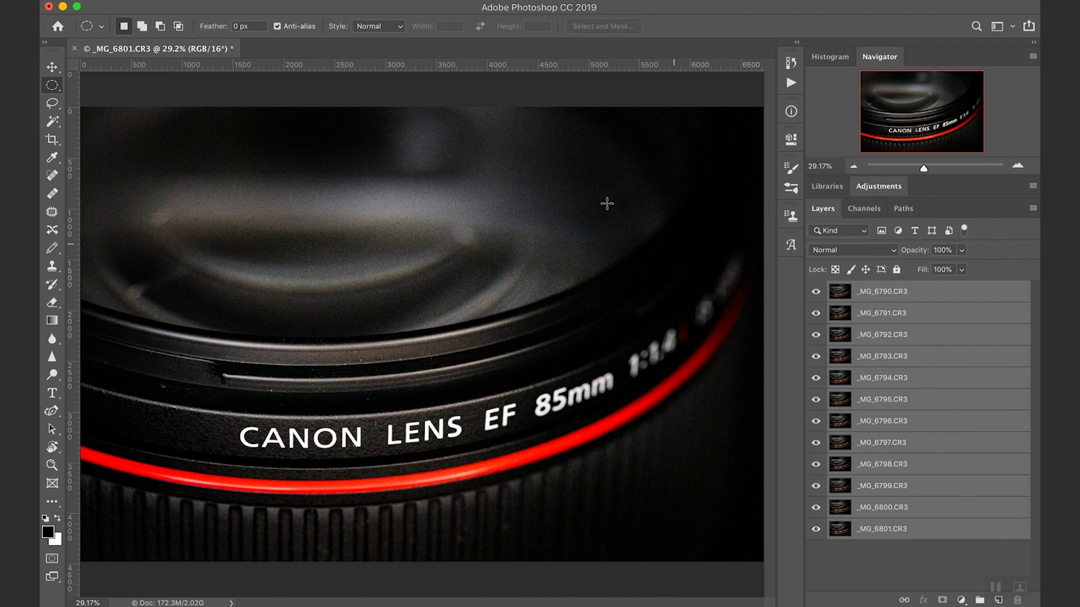
- Auto-align the twelve lens layers with Auto projection and inspect at 100%
{"action": "left_click", "coordinate": [191, 0]}
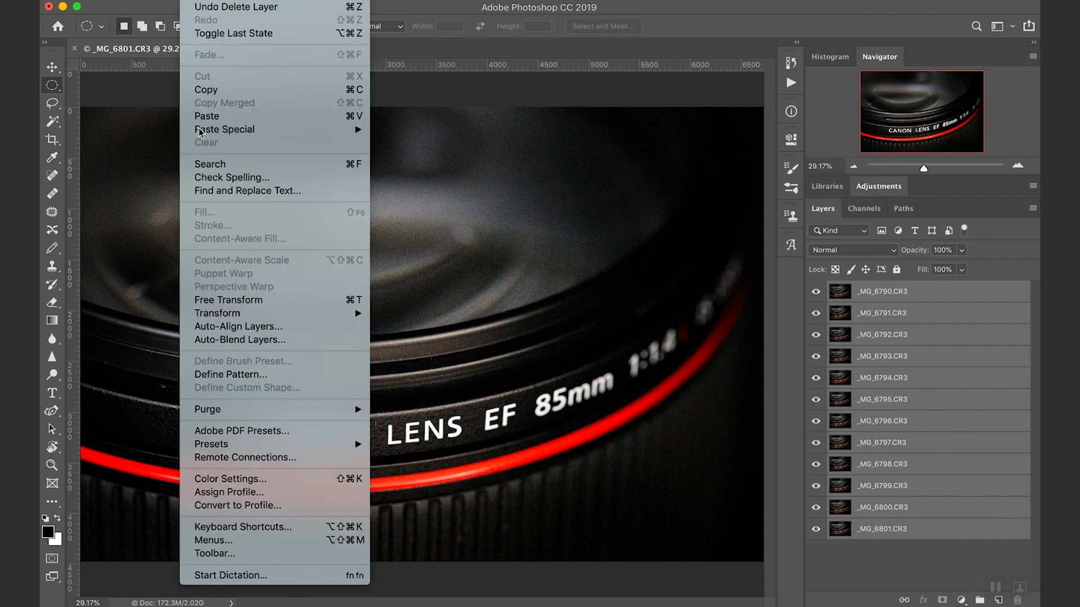
{"action": "left_click", "coordinate": [227, 331]}
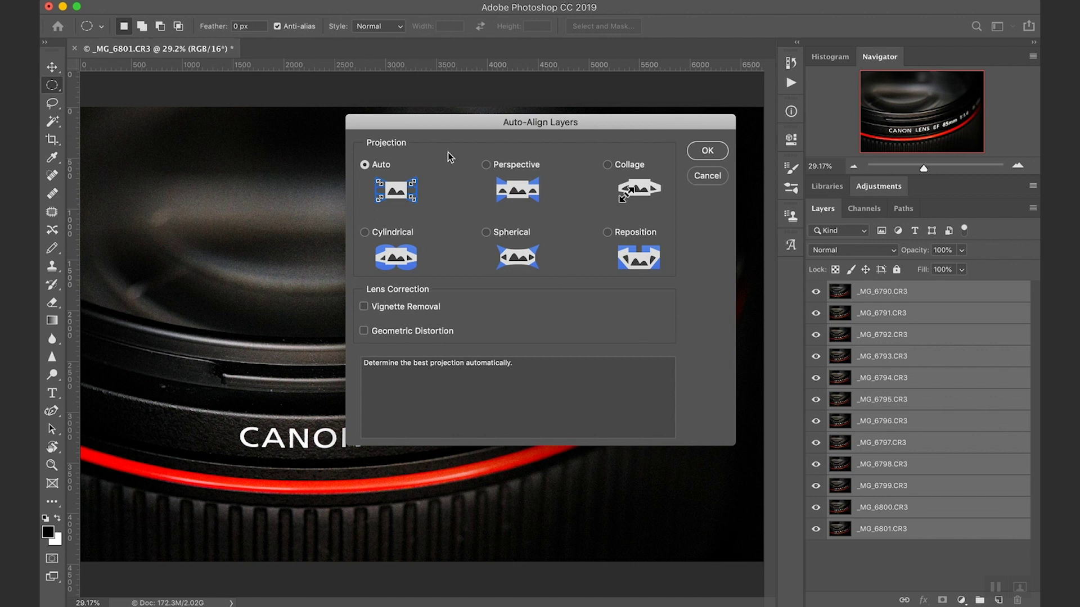
{"action": "left_click_drag", "start_coordinate": [532, 129], "coordinate": [527, 125]}
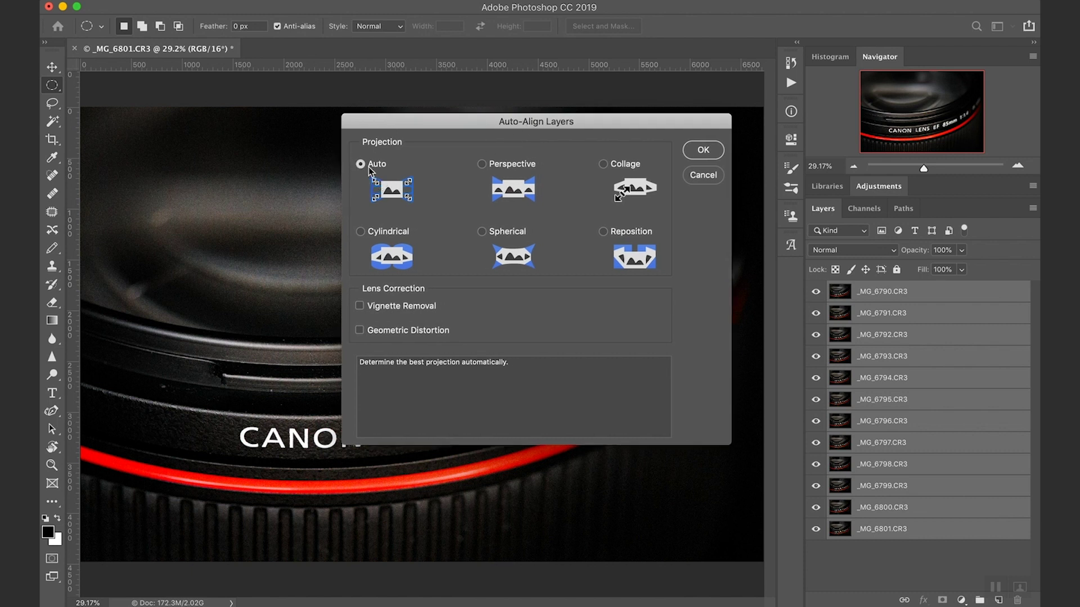
{"action": "left_click", "coordinate": [703, 151]}
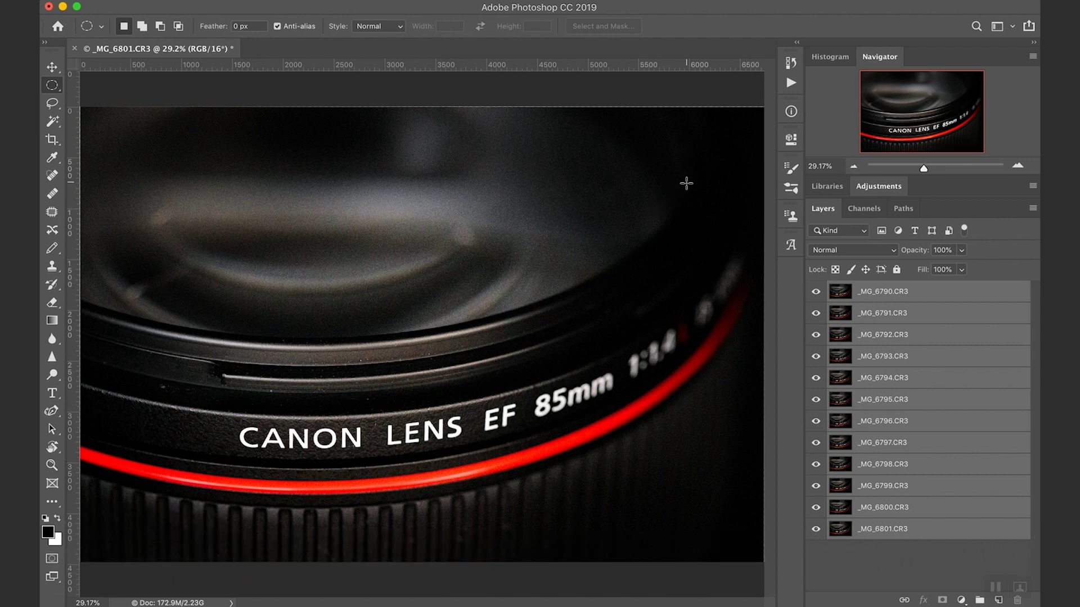
{"action": "key", "text": "super+1"}
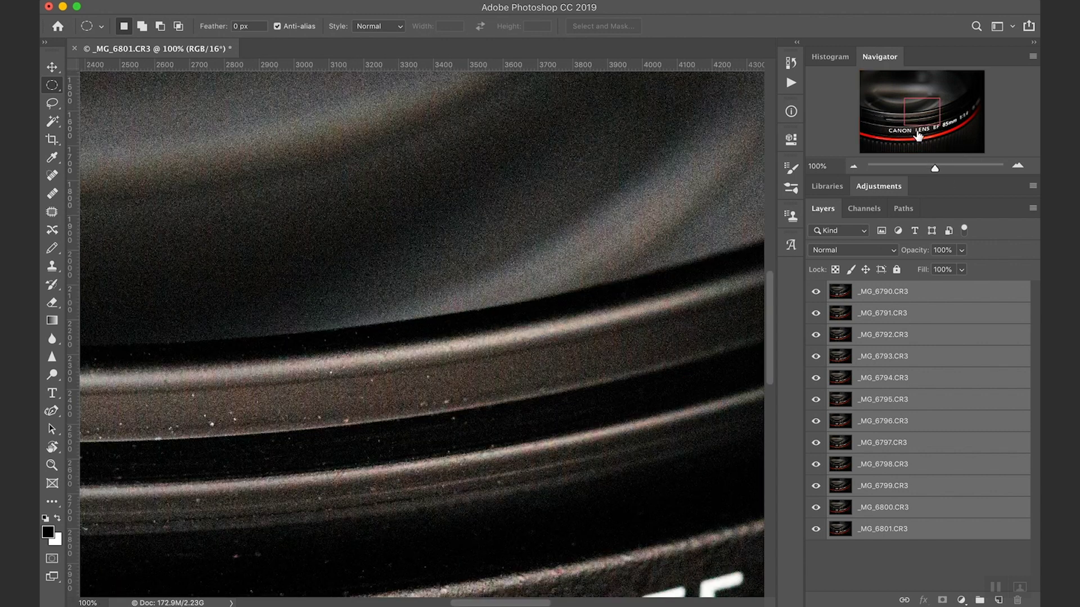
{"action": "left_click_drag", "start_coordinate": [920, 88], "coordinate": [934, 85]}
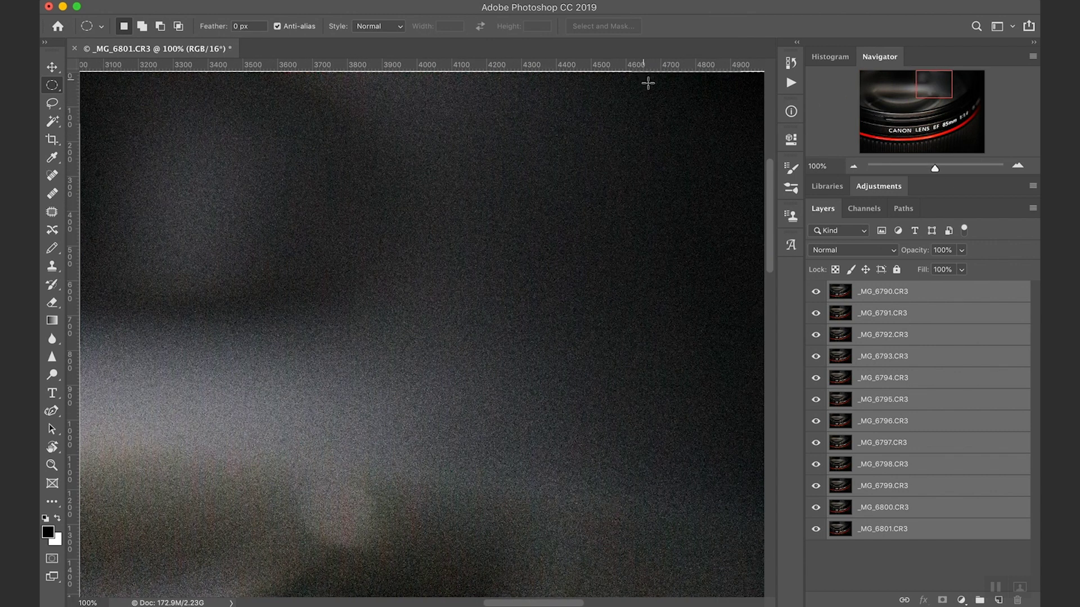
{"action": "key", "text": "super+equal"}
{"action": "key", "text": "super+equal"}
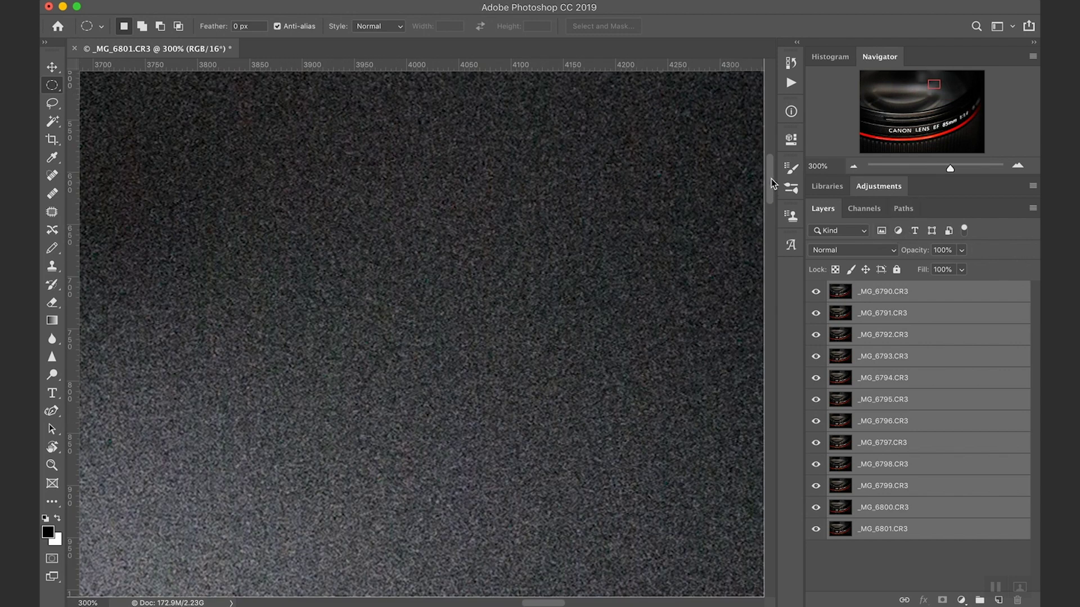
{"action": "scroll", "coordinate": [771, 183], "scroll_direction": "up", "scroll_amount": 15}
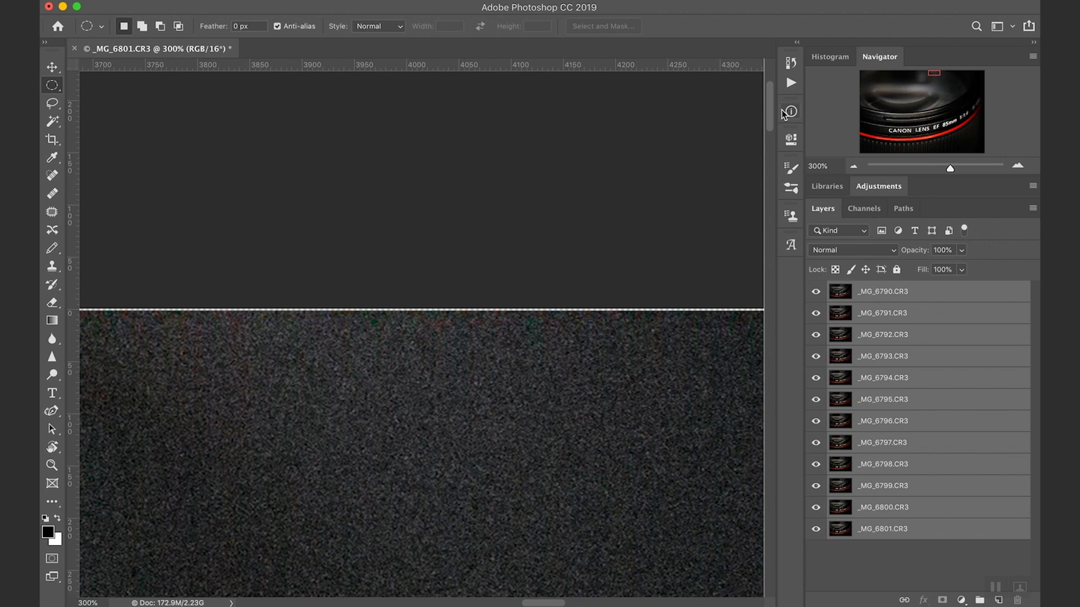
{"action": "key", "text": "super+equal"}
{"action": "key", "text": "super+equal"}
{"action": "key", "text": "super+equal"}
{"action": "key", "text": "super+equal"}
{"action": "key", "text": "super+equal"}
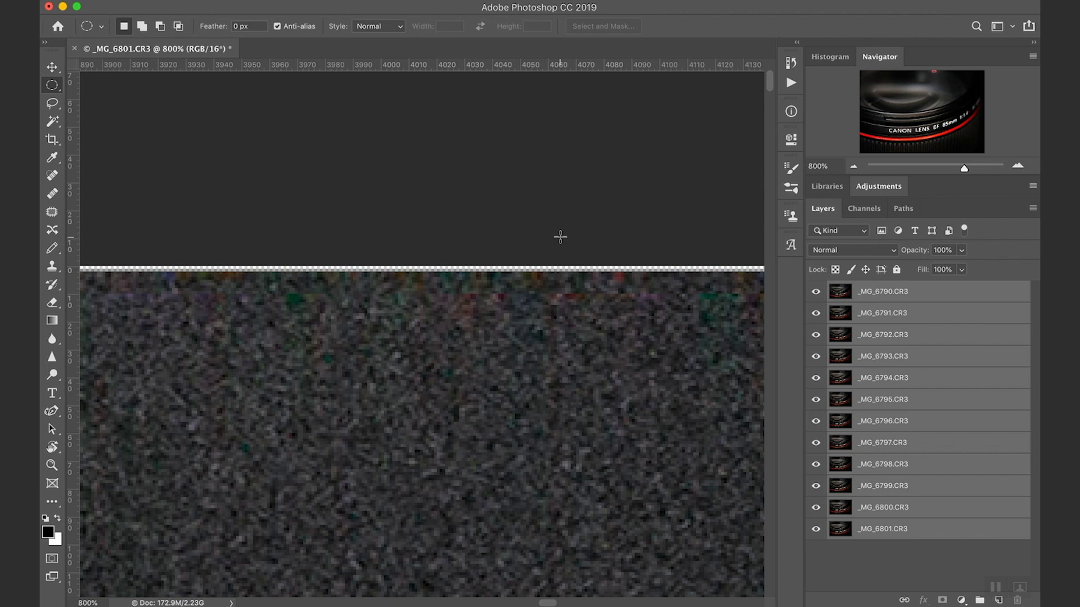
{"action": "key", "text": "super+0"}
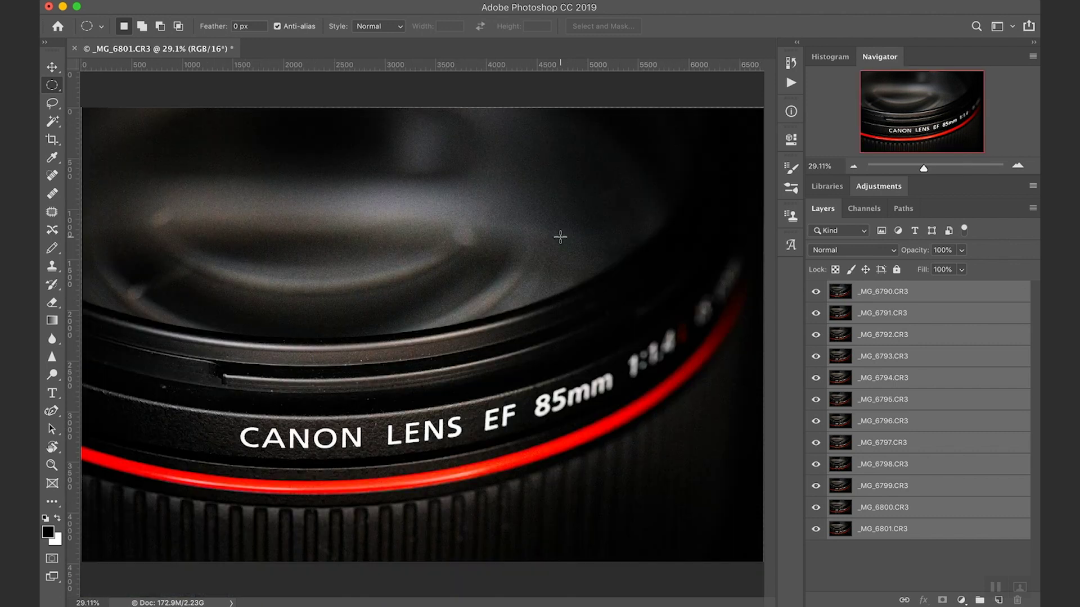
{"action": "key", "text": "super+minus"}
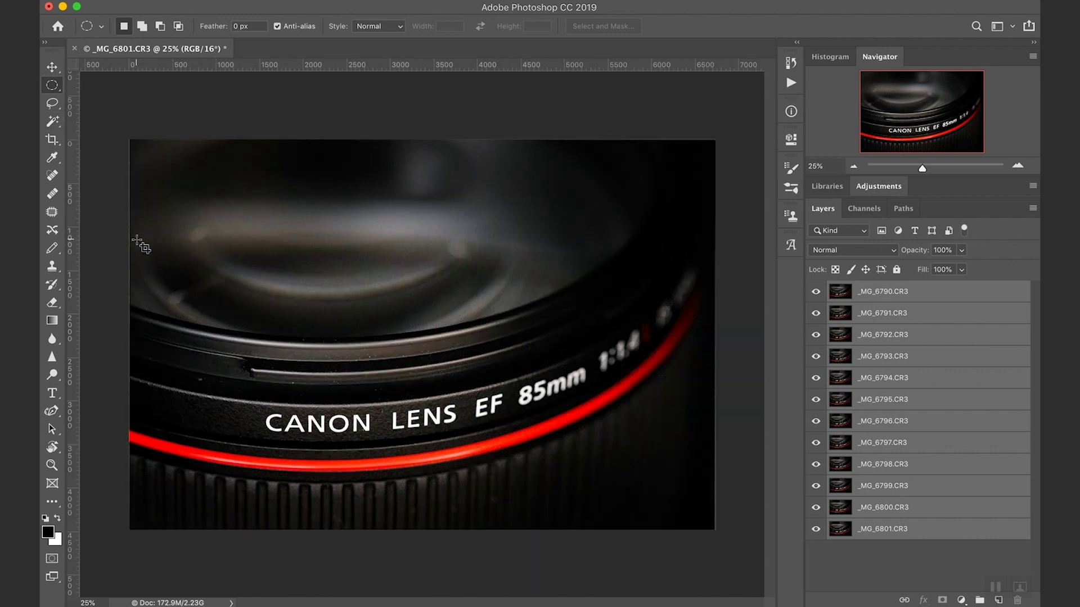
{"action": "key", "text": "c"}
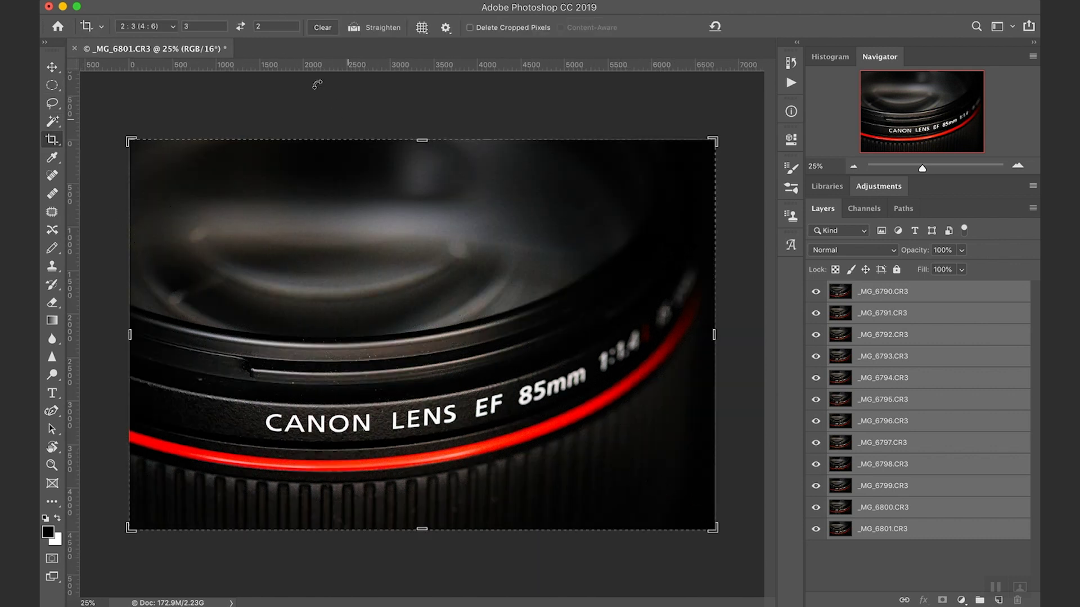
- Crop to a 3:2 ratio, pulling the frame in from the lower-right corner, and commit
{"action": "left_click", "coordinate": [188, 27]}
{"action": "type", "text": "3"}
{"action": "left_click_drag", "start_coordinate": [713, 530], "coordinate": [704, 524]}
{"action": "key", "text": "Return"}
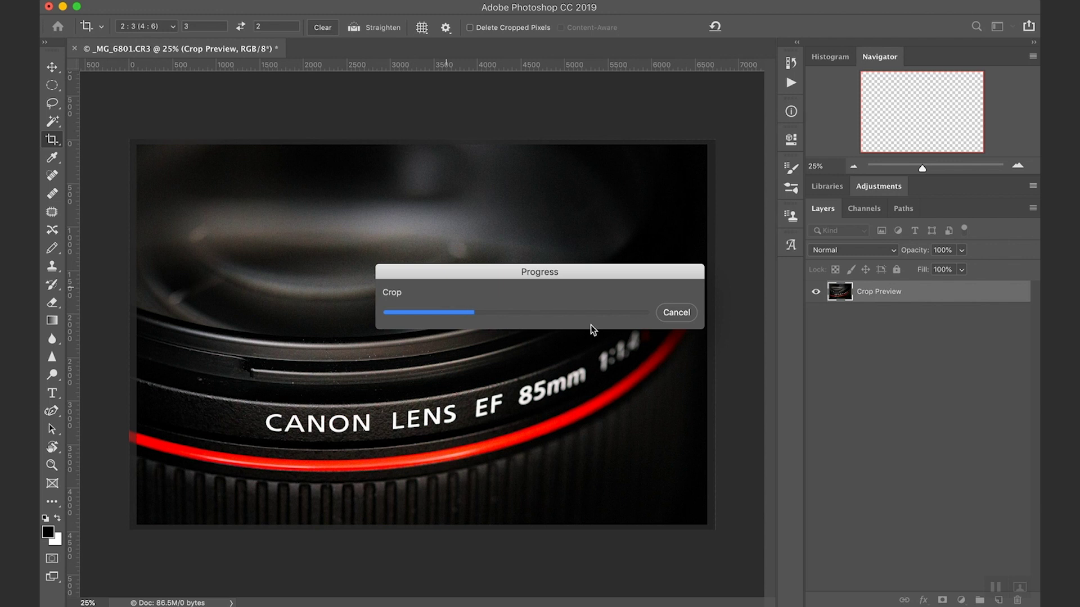
{"action": "key", "text": "m"}
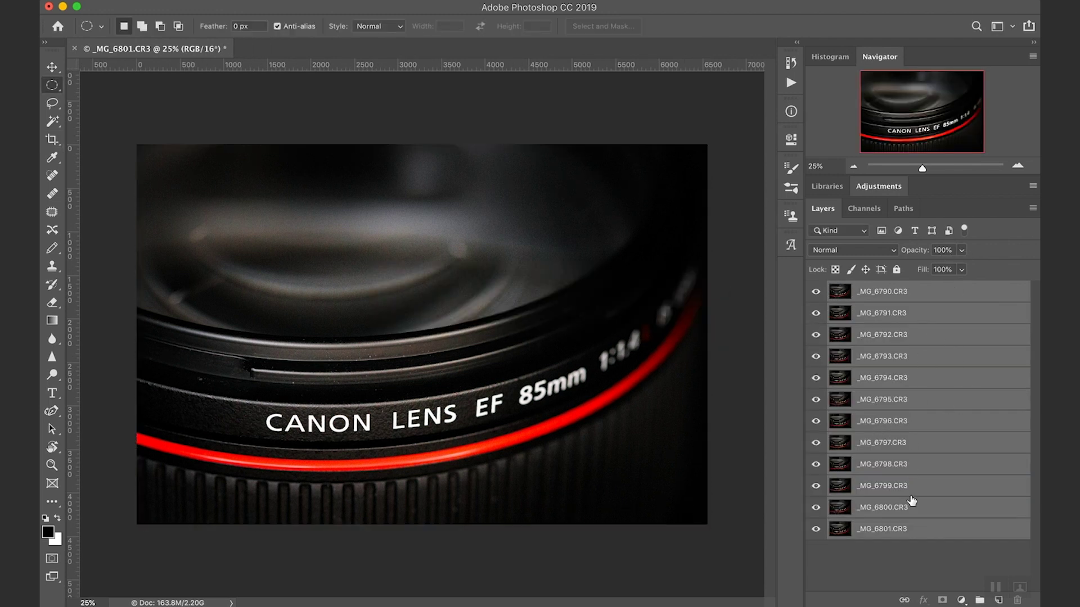
{"action": "right_click", "coordinate": [984, 292]}
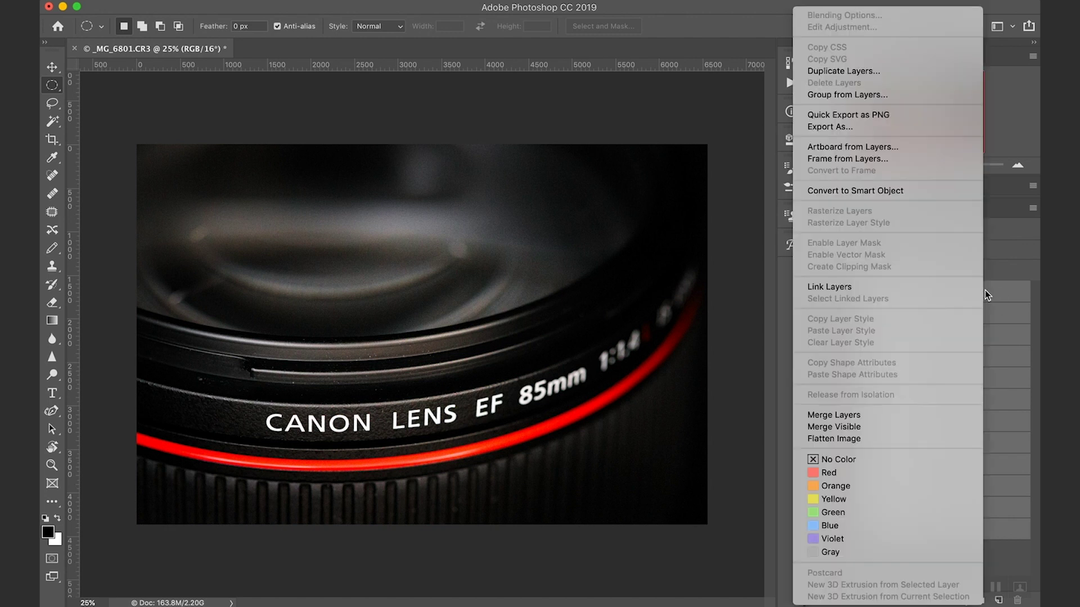
- Convert the twelve selected layers into one smart object and duplicate it
{"action": "left_click", "coordinate": [882, 190]}
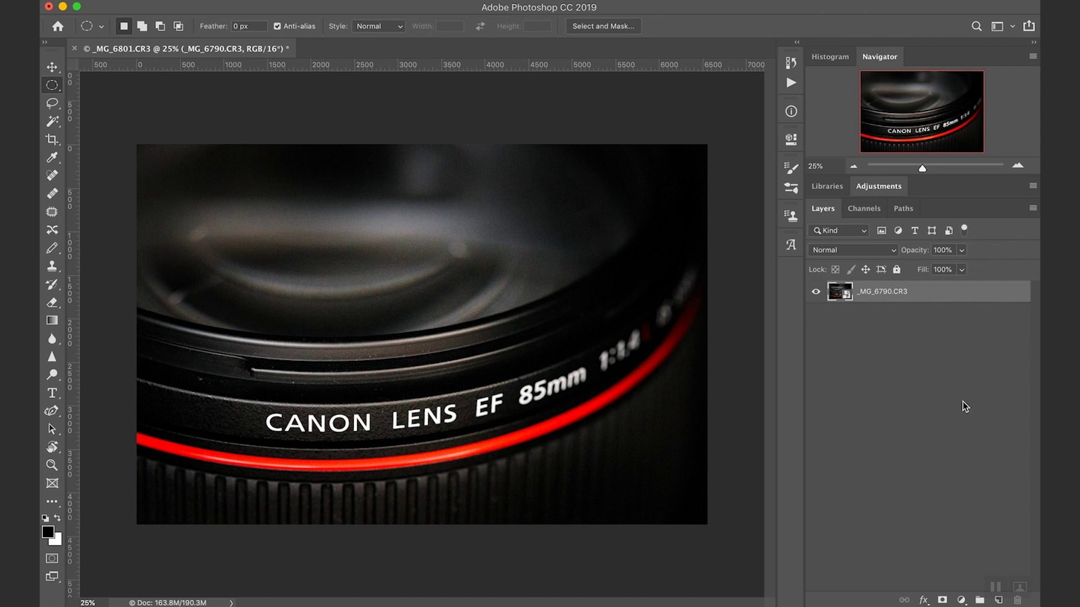
{"action": "key", "text": "super+j"}
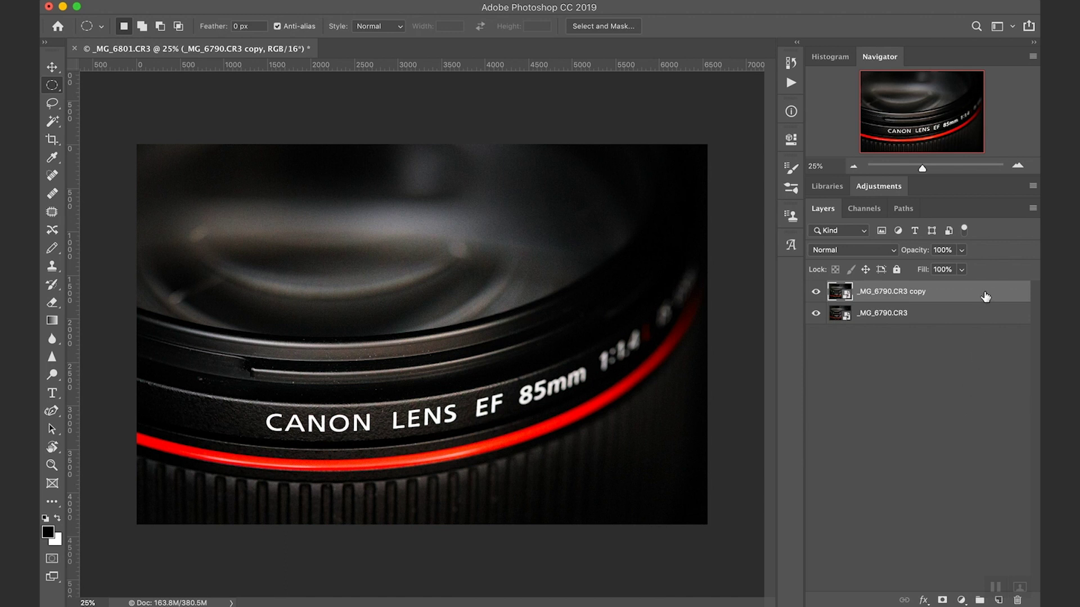
- Rasterize the duplicated smart object layer
{"action": "right_click", "coordinate": [985, 296]}
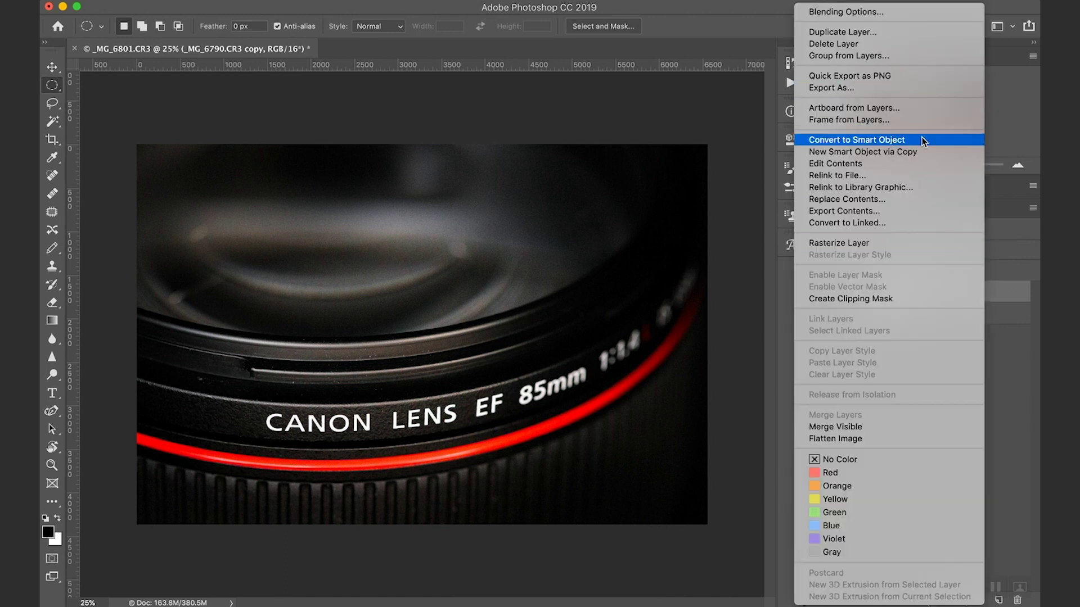
{"action": "left_click", "coordinate": [926, 242]}
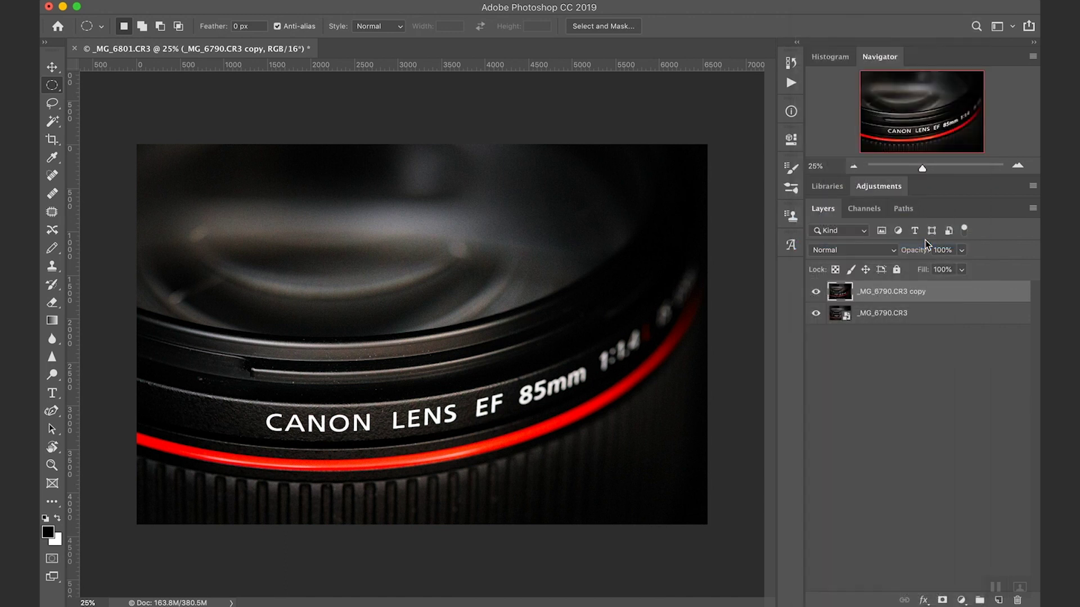
{"action": "left_click", "coordinate": [894, 293], "text": "super"}
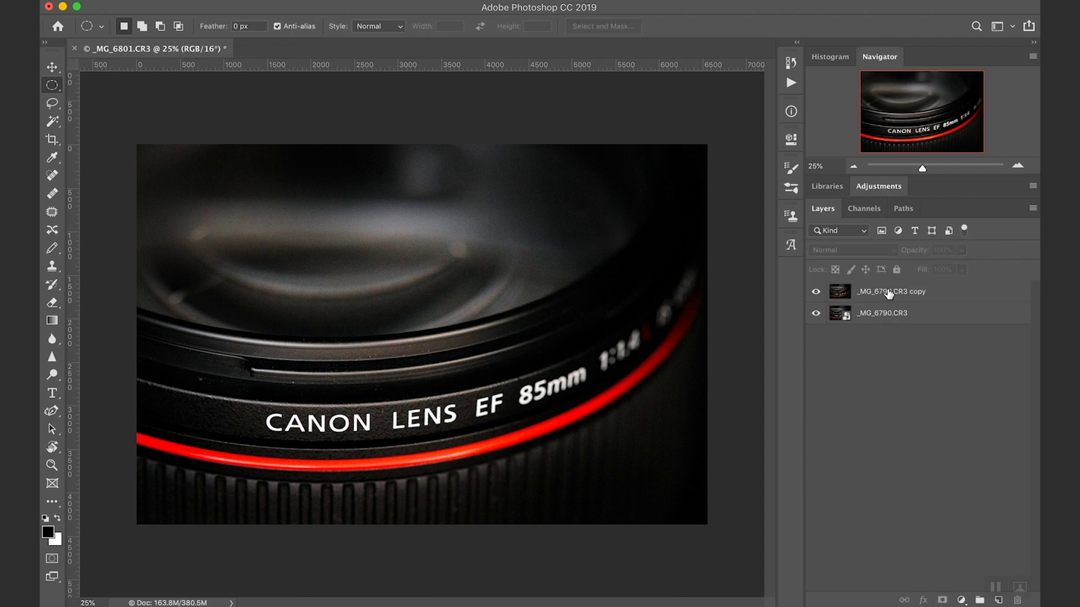
- Rename the rasterized copy to 'Original' and the smart object to 'Stacked Layers'
{"action": "double_click", "coordinate": [888, 293]}
{"action": "type", "text": "O"}
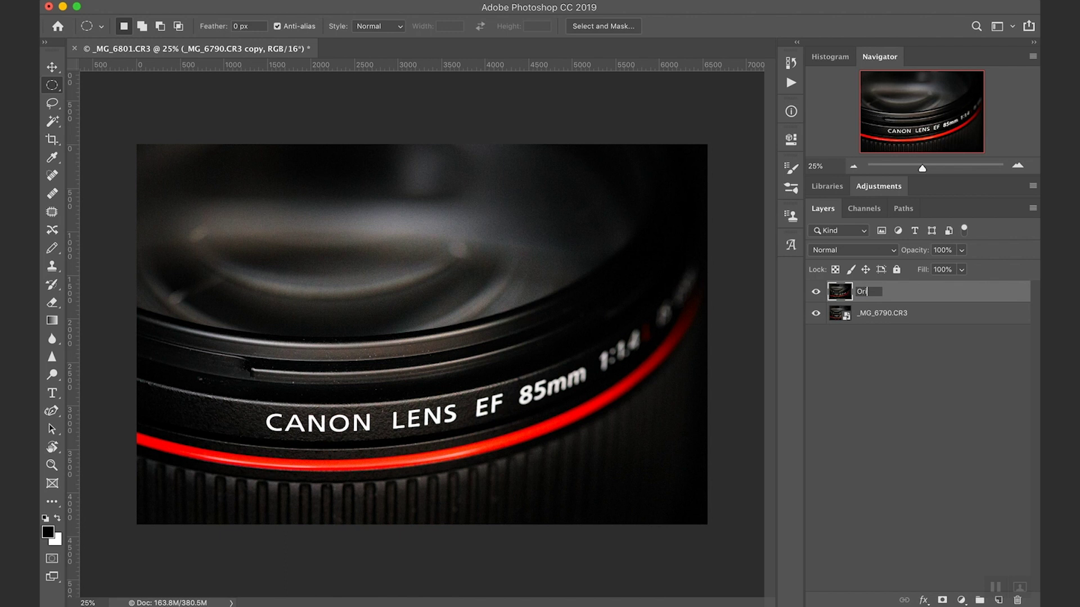
{"action": "type", "text": "riginal"}
{"action": "key", "text": "Return"}
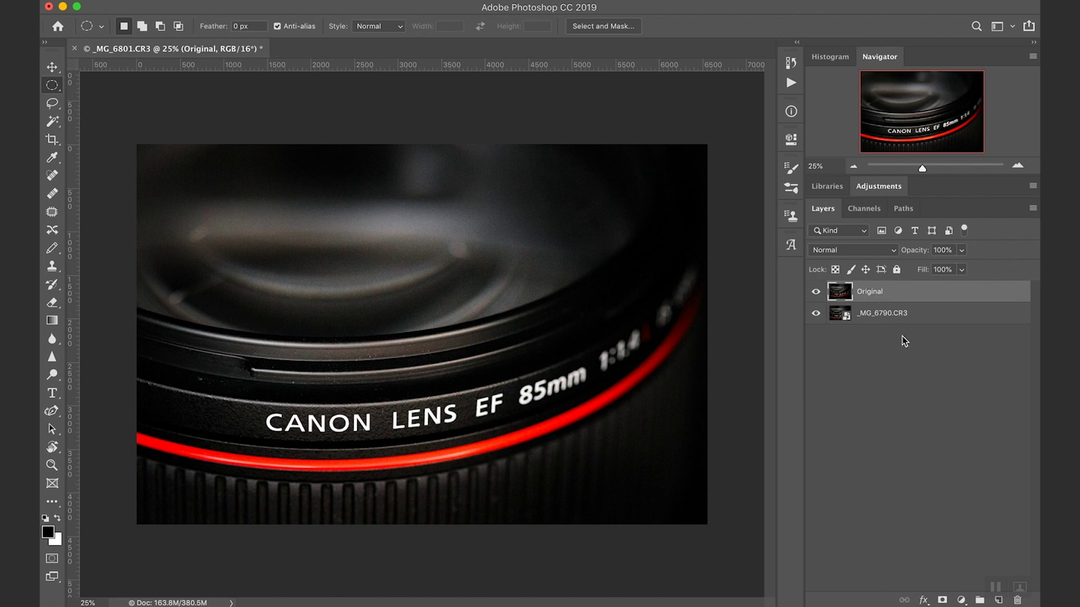
{"action": "double_click", "coordinate": [875, 314]}
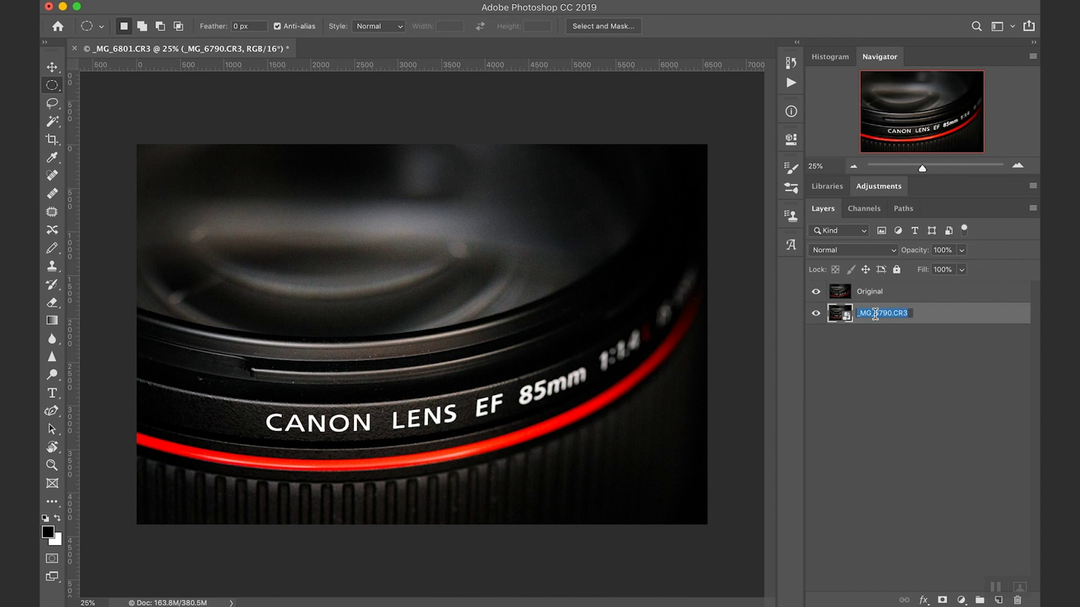
{"action": "type", "text": "Stacked Layers"}
{"action": "key", "text": "Return"}
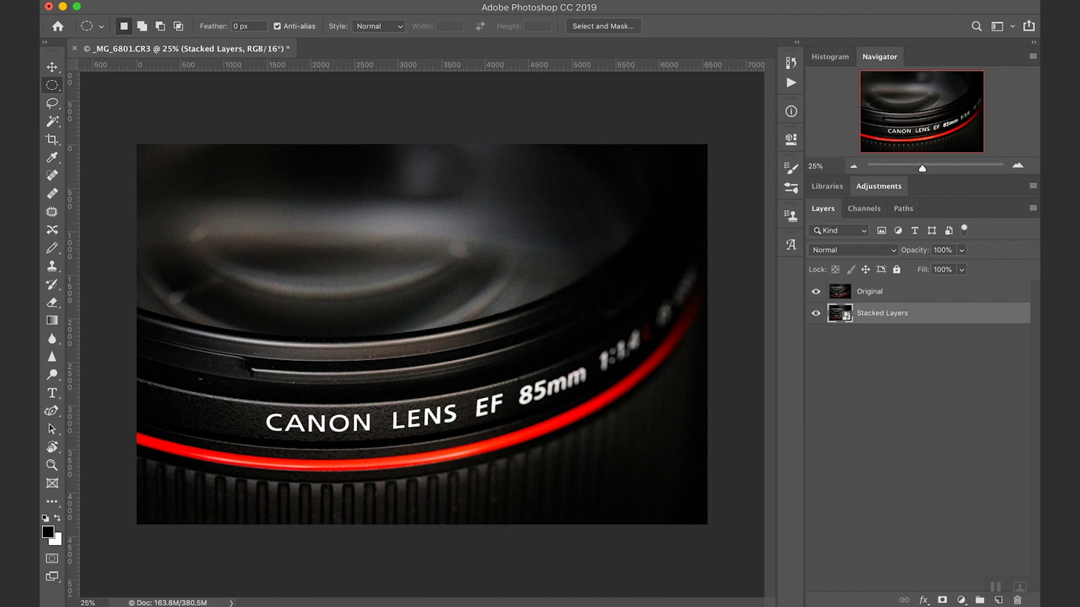
{"action": "left_click", "coordinate": [937, 422]}
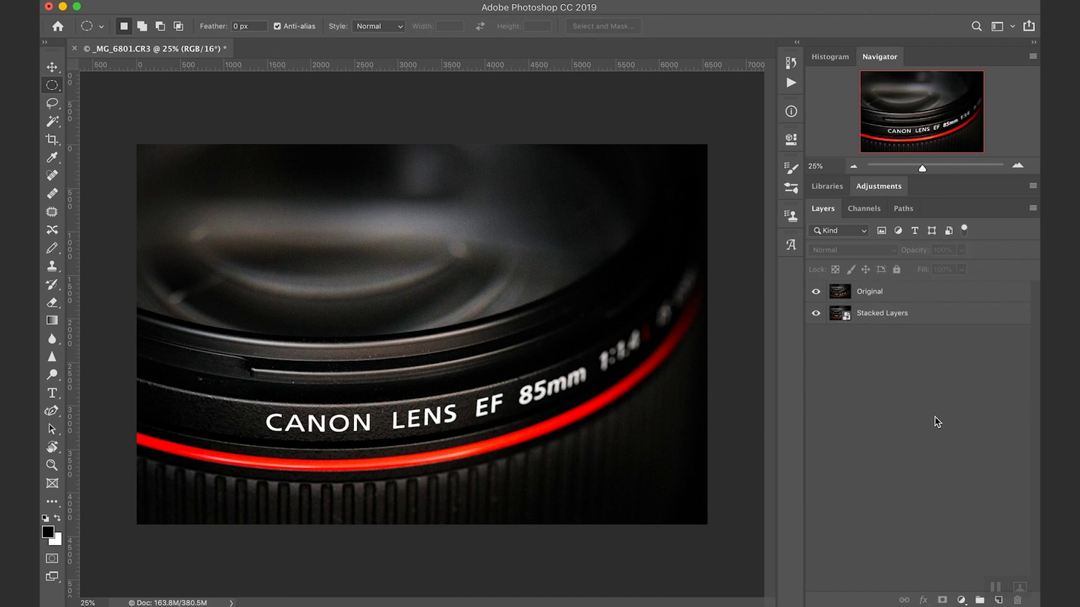
- Hide Original and set the Stacked Layers smart object's stack mode to Median
{"action": "left_click", "coordinate": [816, 297]}
{"action": "left_click", "coordinate": [846, 312]}
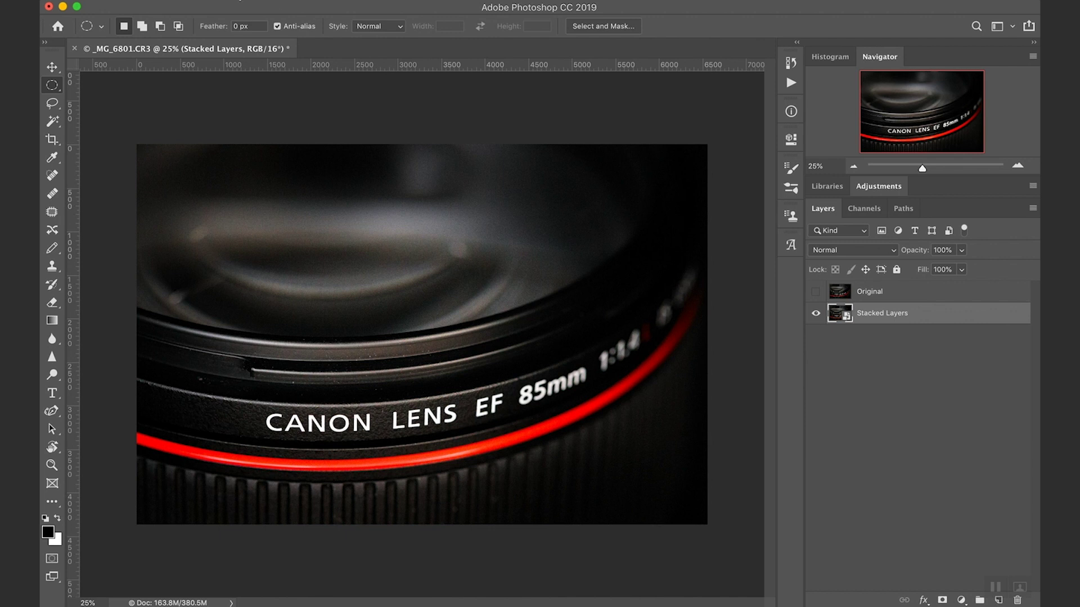
{"action": "left_click", "coordinate": [270, 0]}
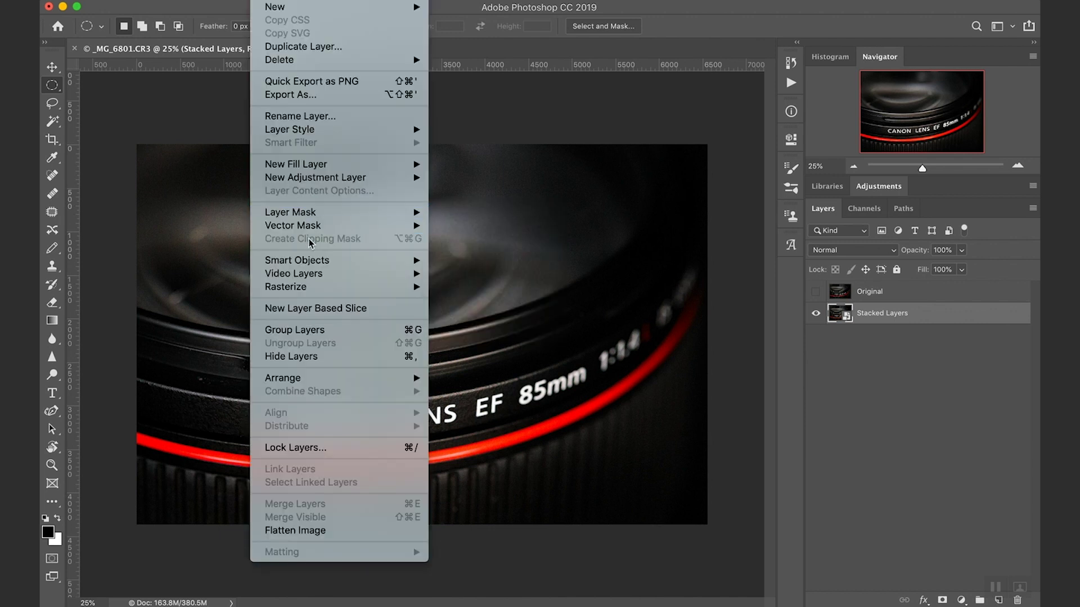
{"action": "mouse_move", "coordinate": [304, 261]}
{"action": "mouse_move", "coordinate": [591, 477]}
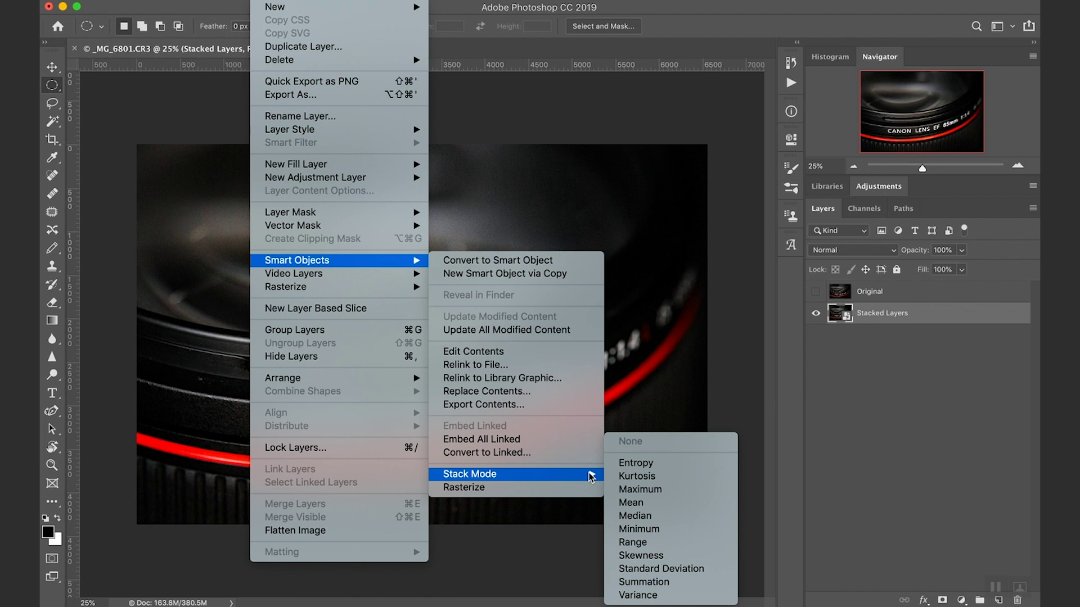
{"action": "left_click", "coordinate": [654, 518]}
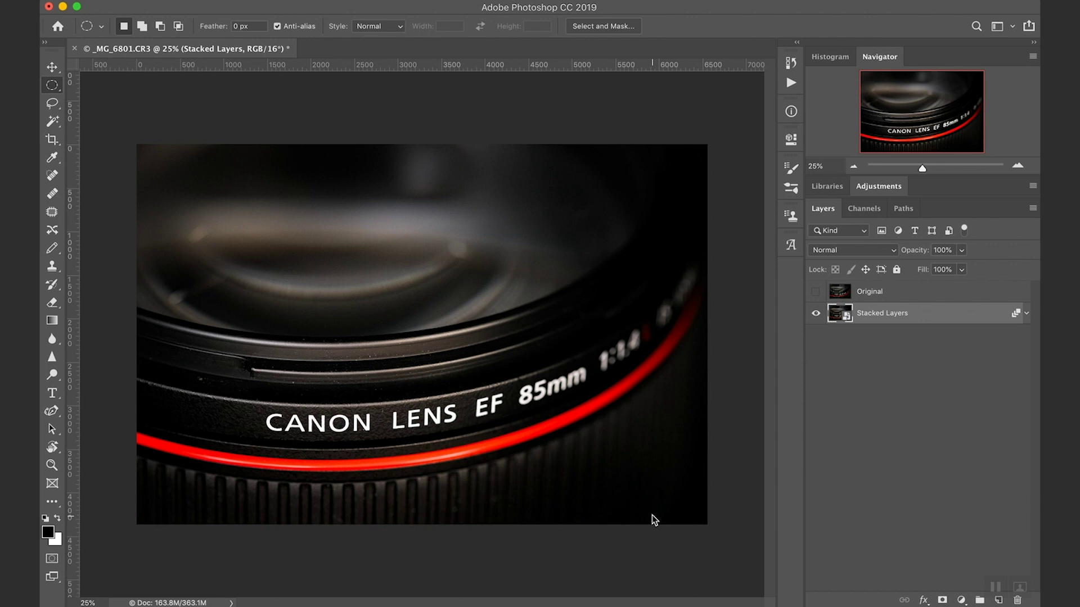
- View the lens glass reflections at 100% zoom with the rulers shown
{"action": "key", "text": "super+1"}
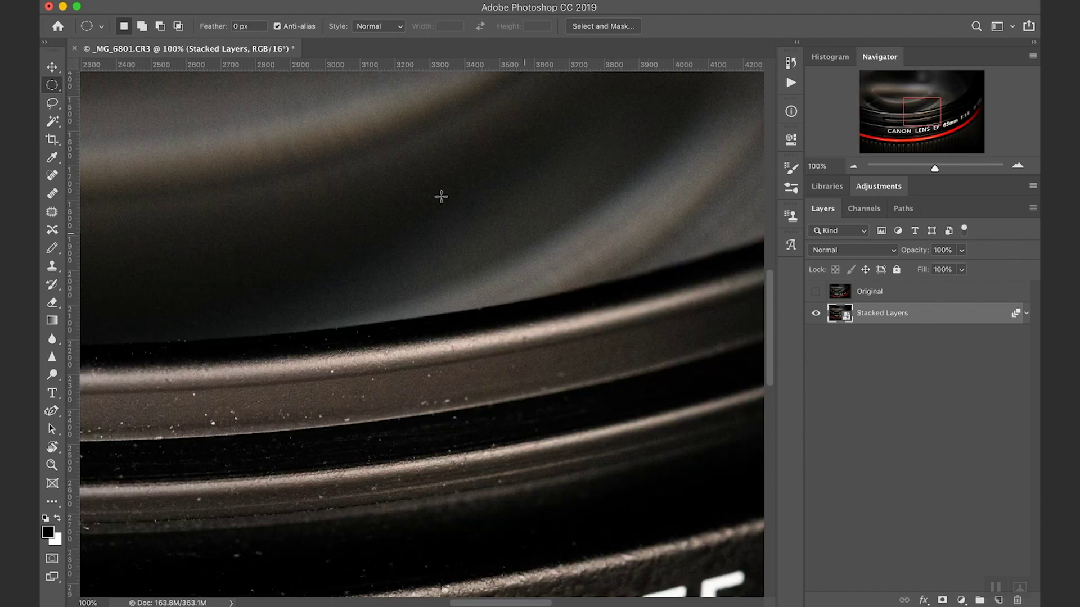
{"action": "left_click_drag", "start_coordinate": [380, 233], "coordinate": [630, 357]}
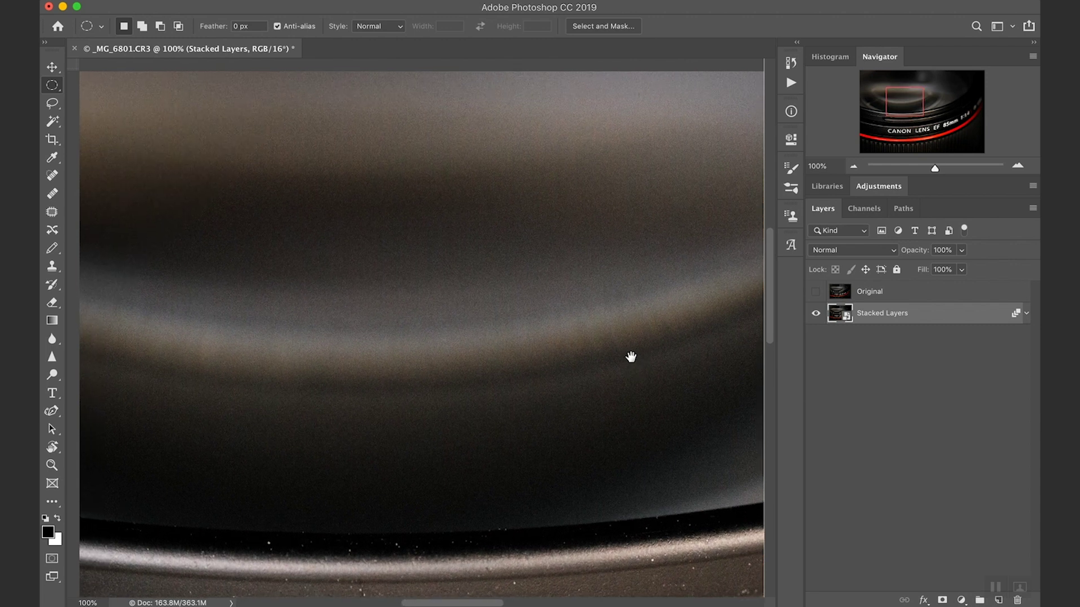
{"action": "key", "text": "super+r"}
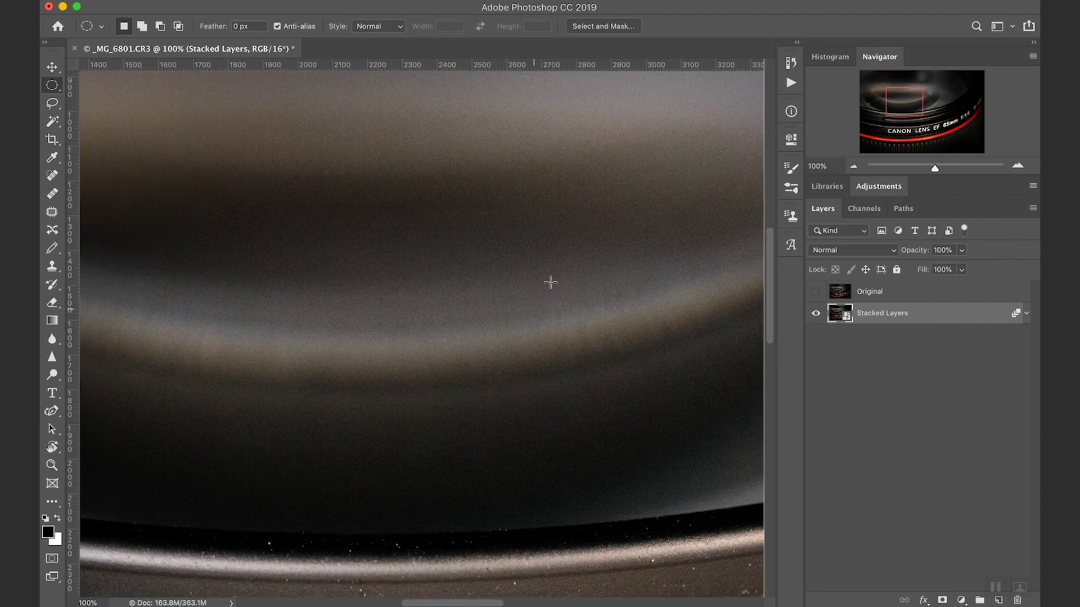
- Show and hide the Original layer twice to compare its noise with the Median stack
{"action": "left_click", "coordinate": [815, 292]}
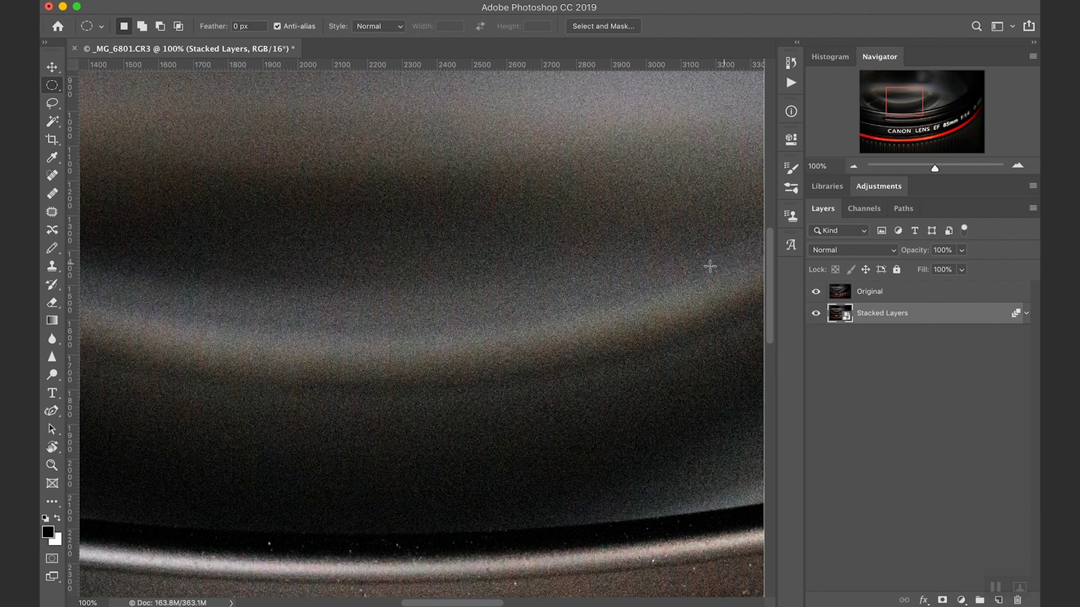
{"action": "left_click", "coordinate": [816, 291]}
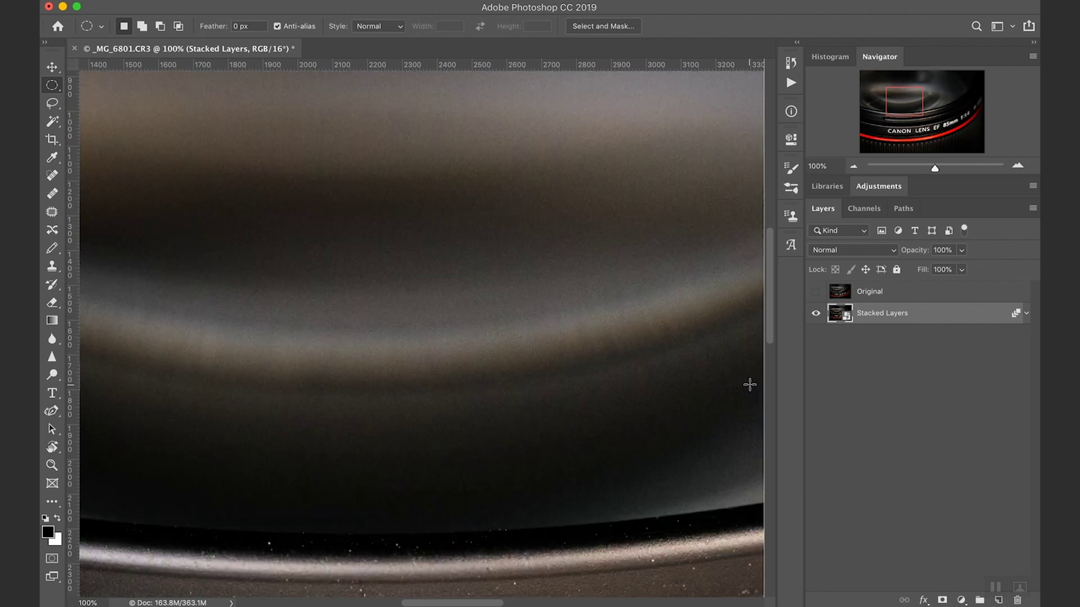
{"action": "left_click", "coordinate": [815, 291]}
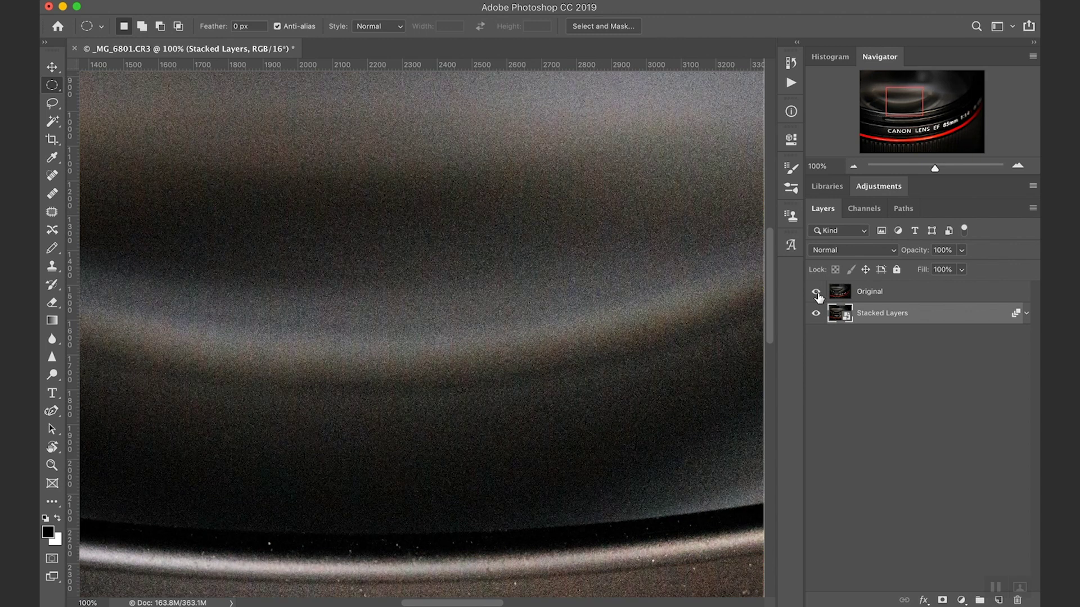
{"action": "left_click", "coordinate": [815, 292]}
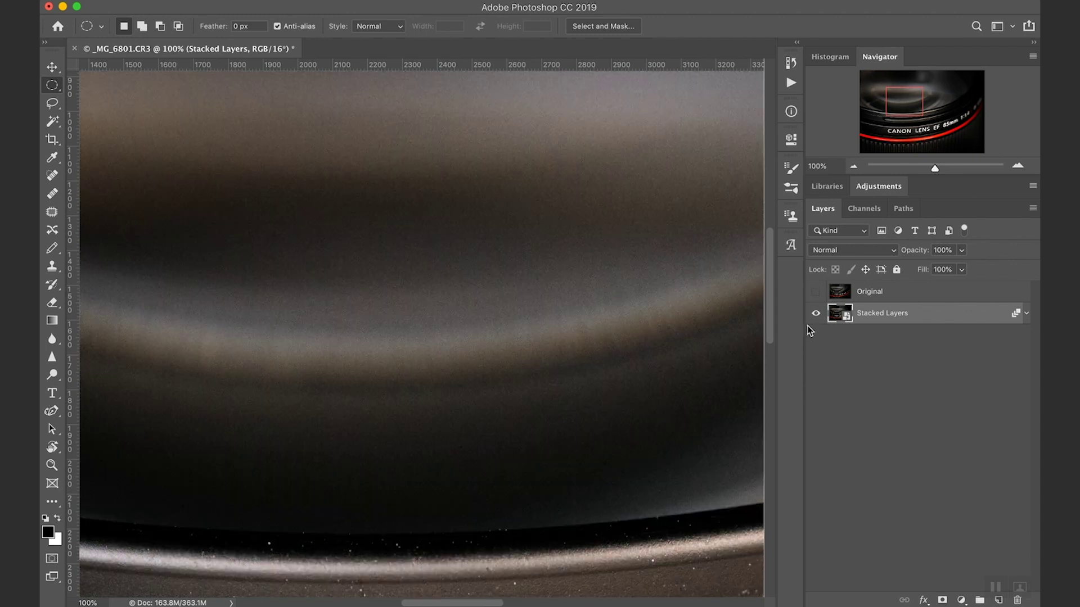